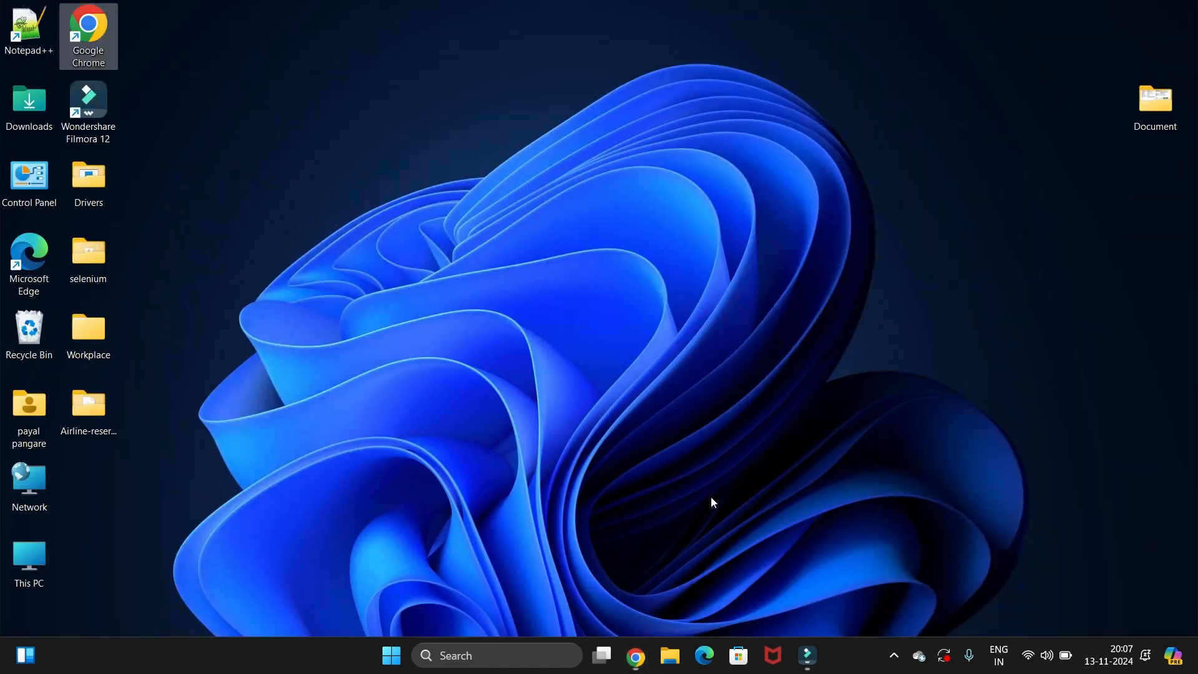
- Open File Explorer and navigate to the Java folder in C:\Program Files
left_click(31, 405)
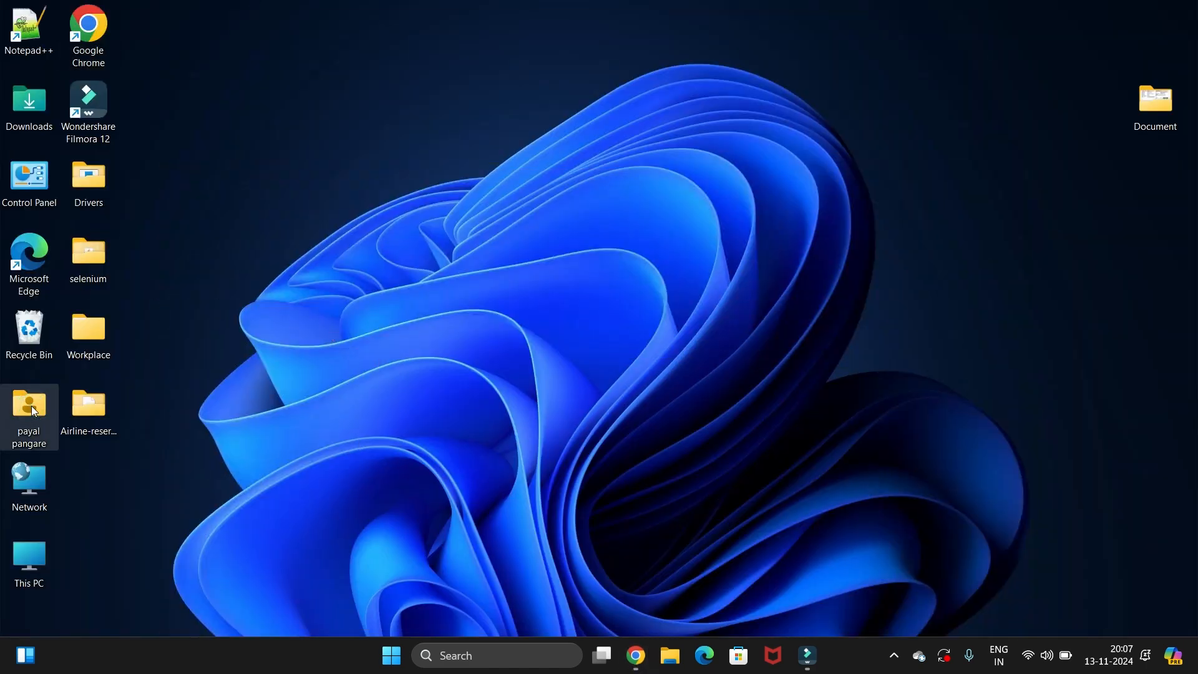
double_click(34, 410)
scroll(73, 529, "down", 3)
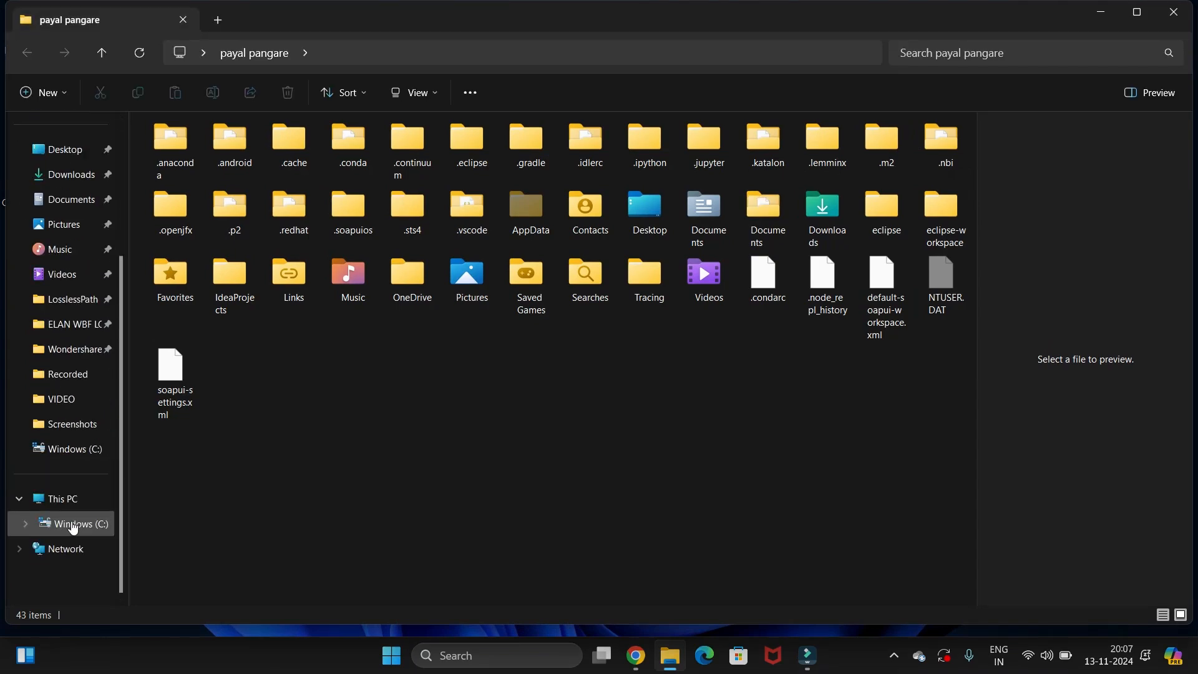
left_click(69, 506)
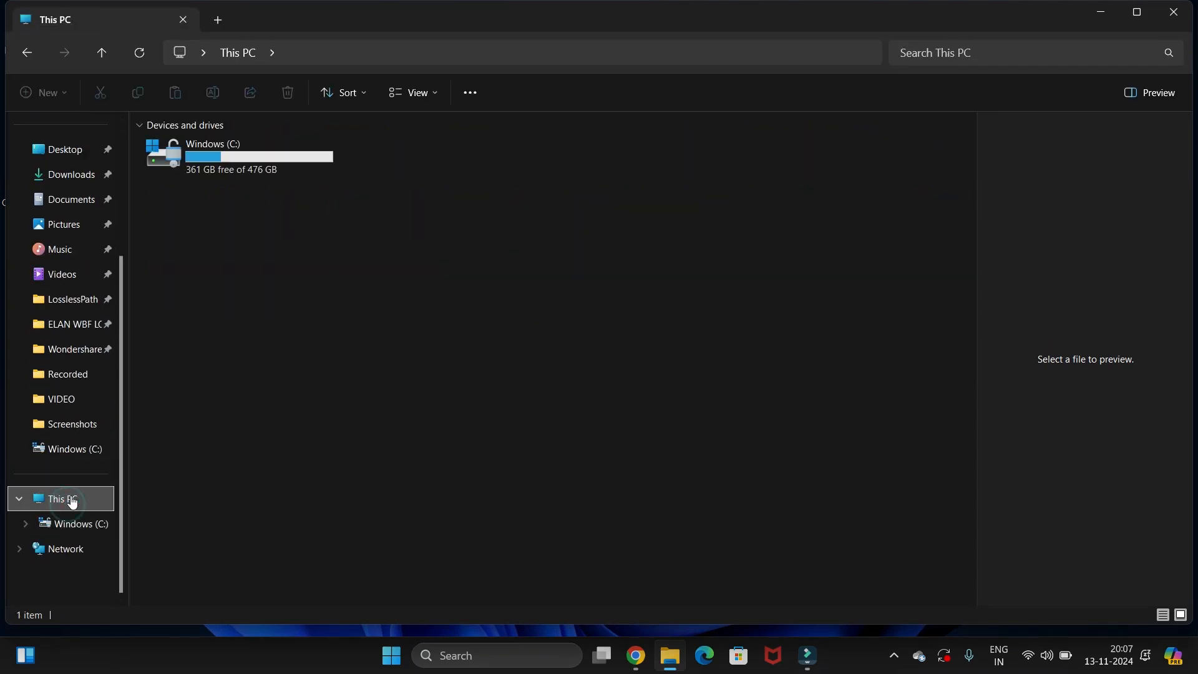
double_click(254, 167)
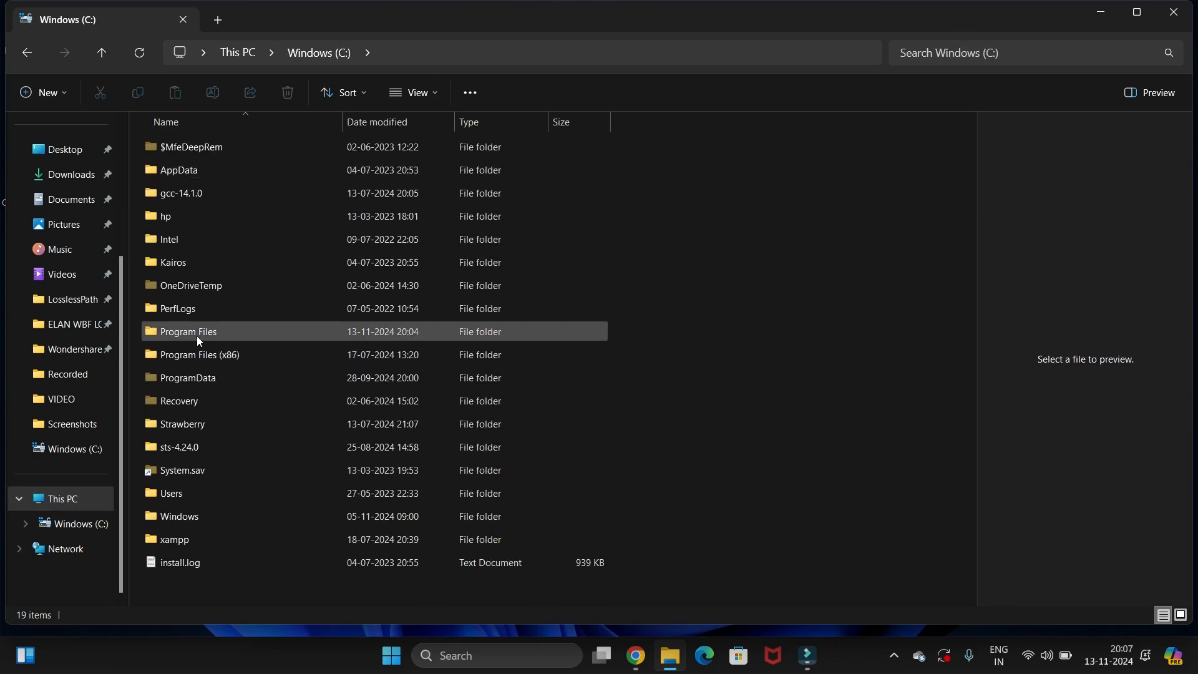
double_click(196, 334)
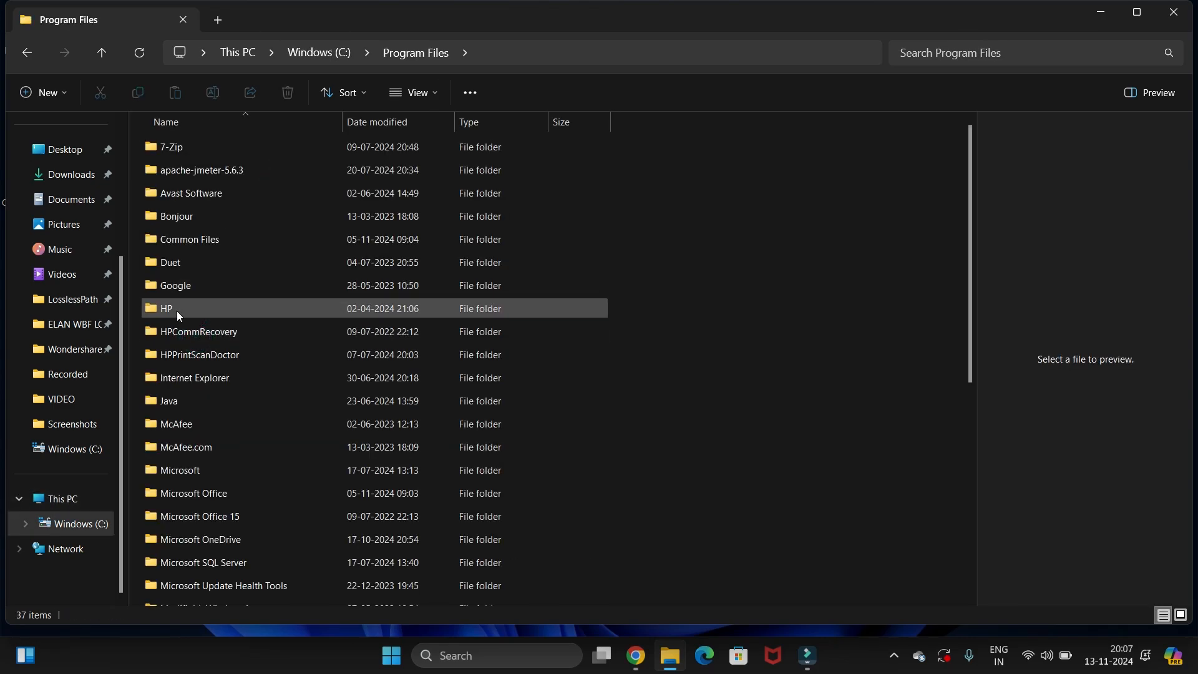
double_click(188, 408)
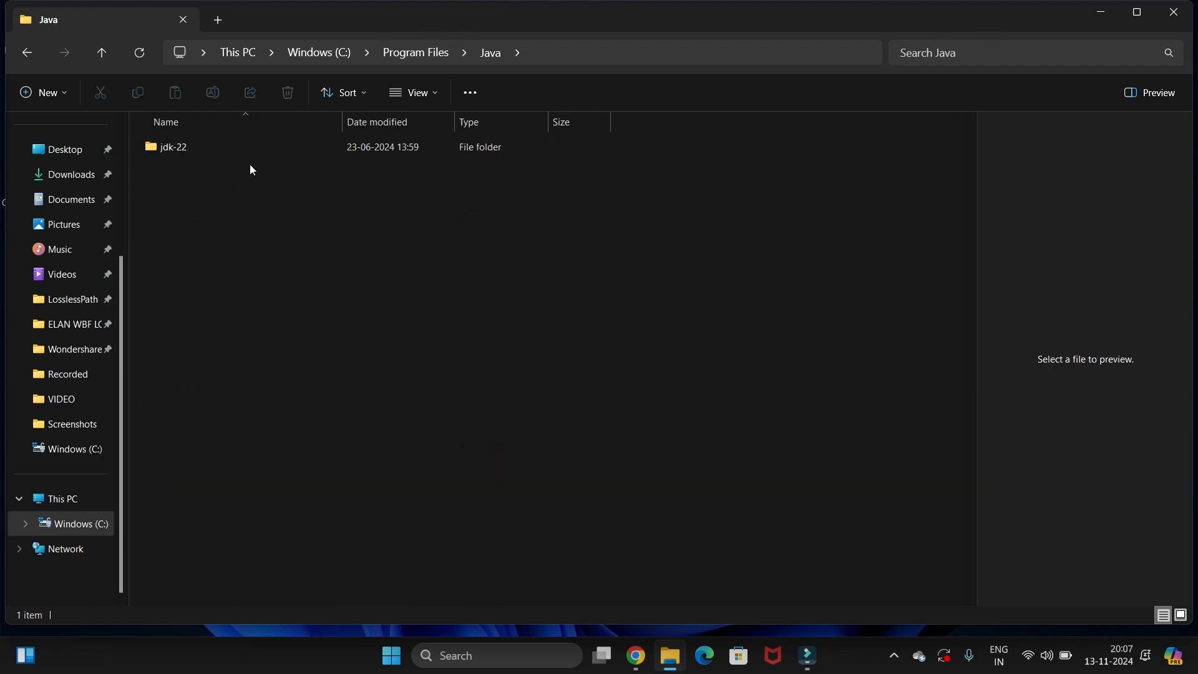
- Delete the jdk-22 folder from the Java folder, granting administrator permission, and return to the desktop
left_click(315, 252)
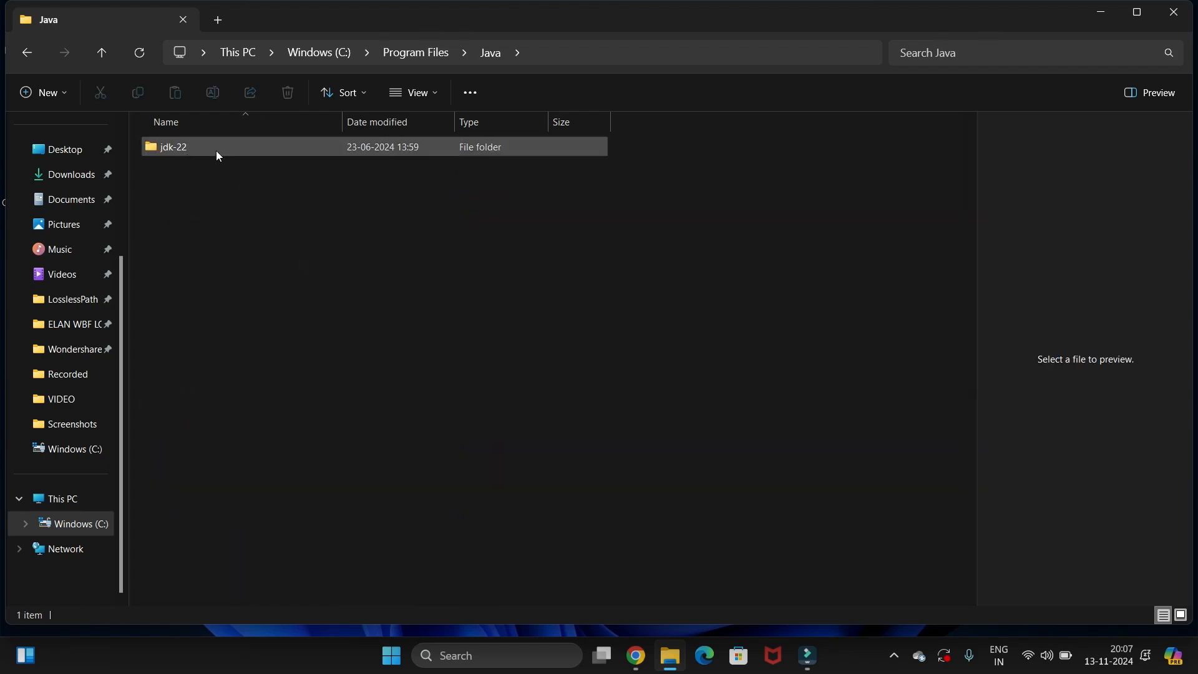
left_click(268, 158)
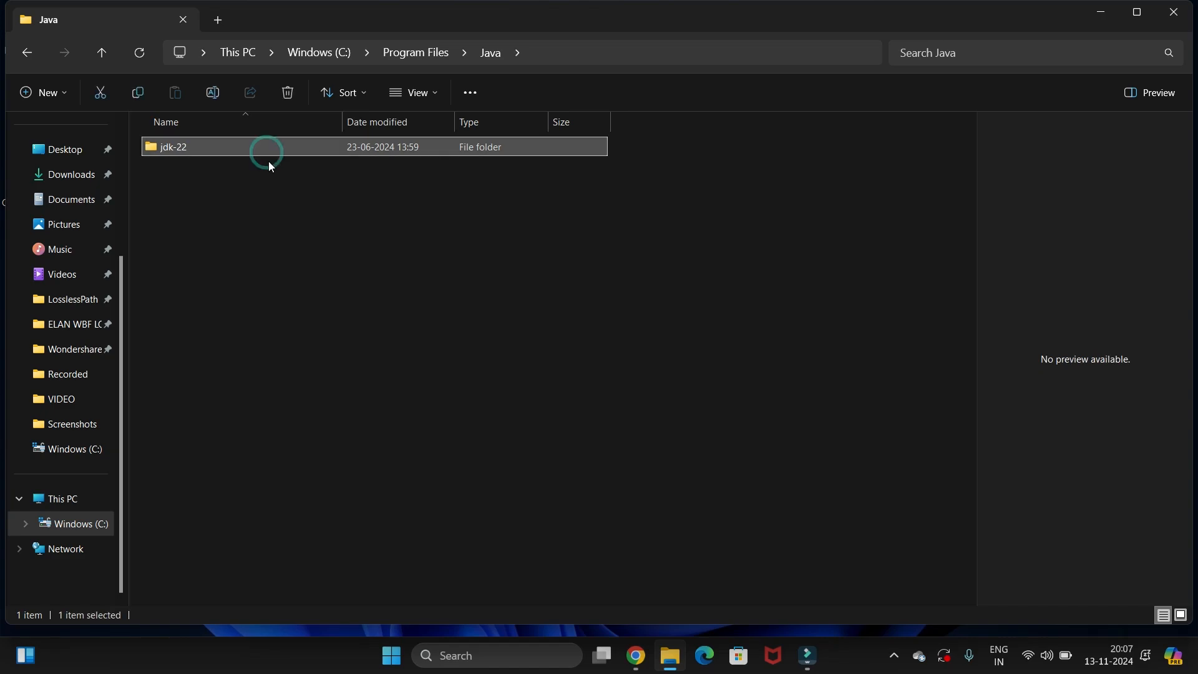
left_click(288, 104)
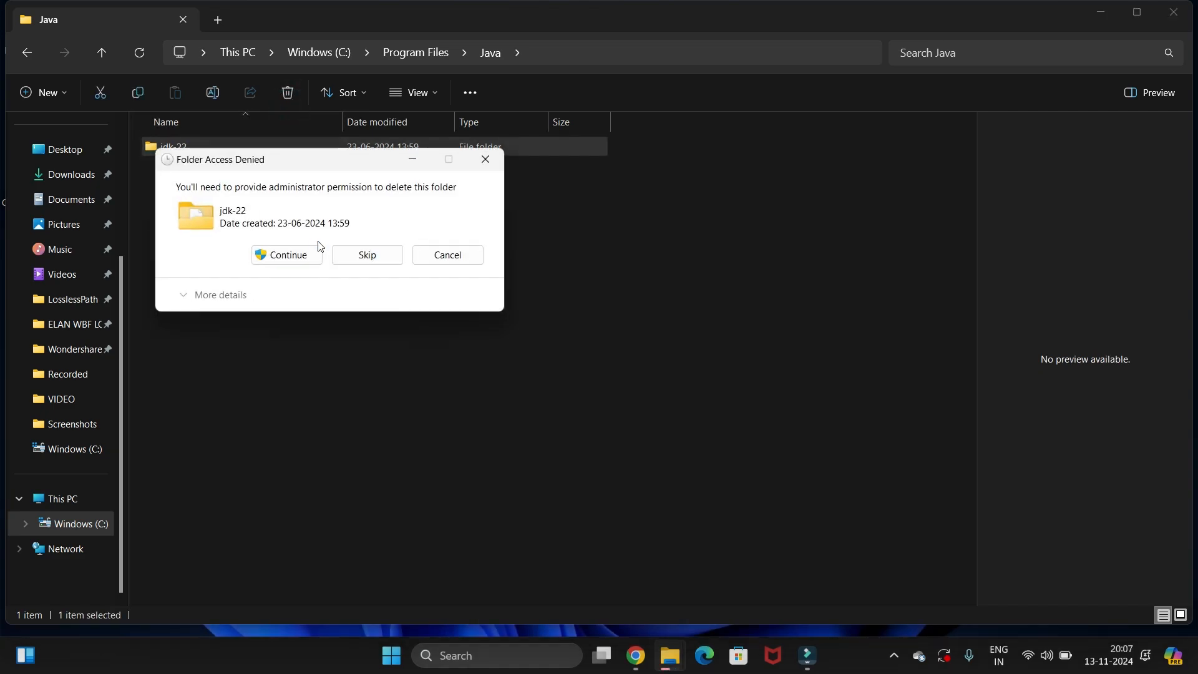
left_click(301, 252)
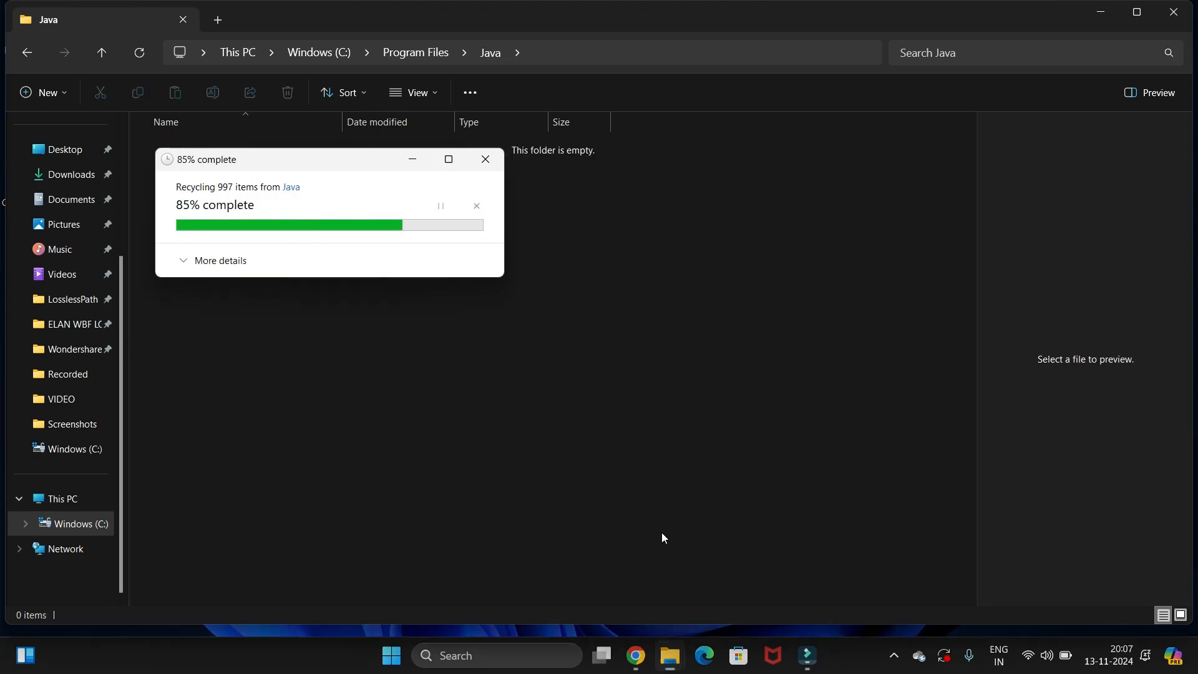
key("super+d")
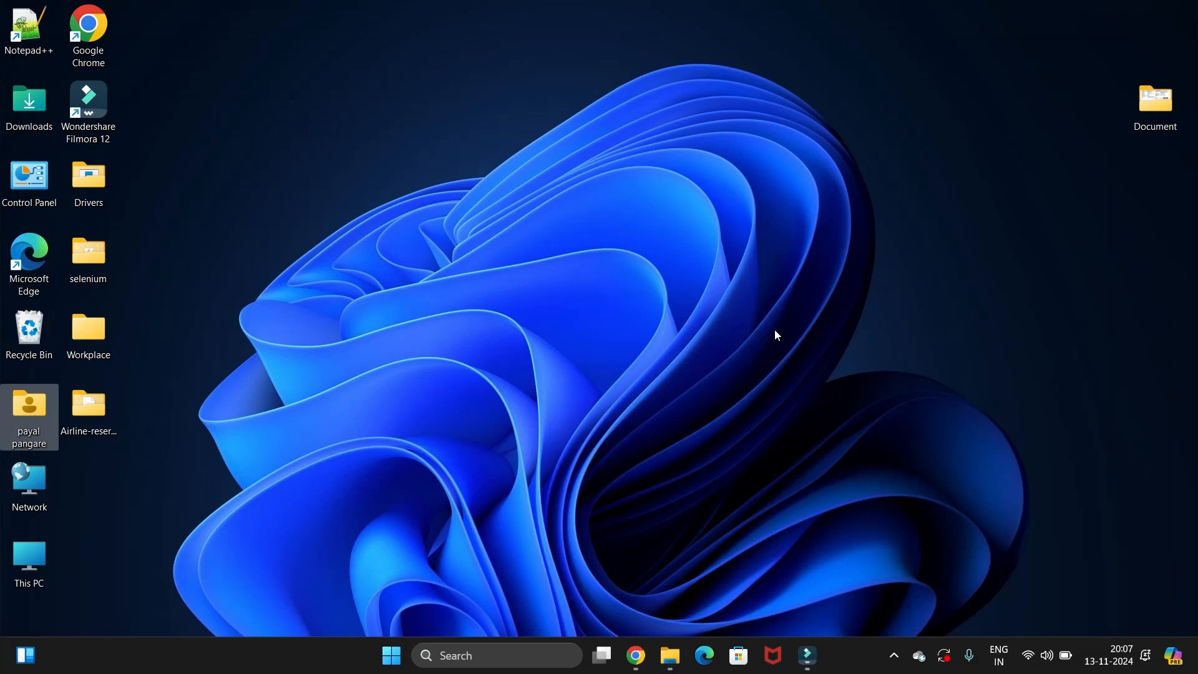
- Switch to Google Chrome, search for "java jdk" and open Oracle's Java Downloads page
mouse_move(635, 655)
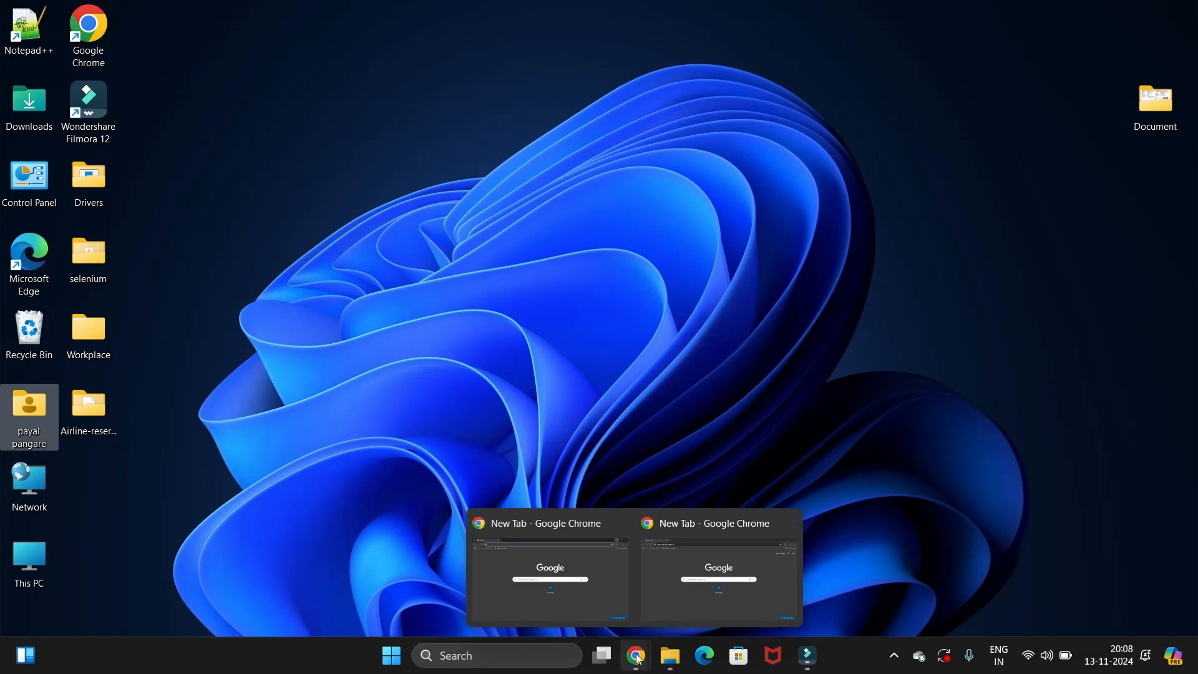
left_click(571, 572)
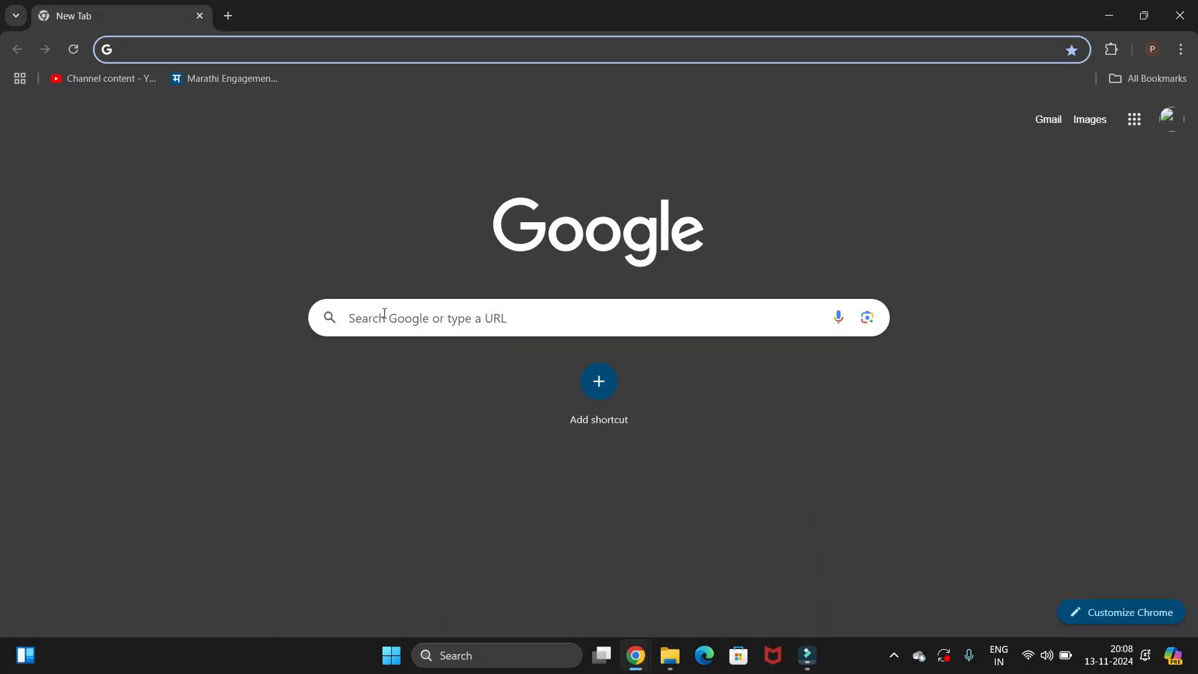
type("jav")
key("Down")
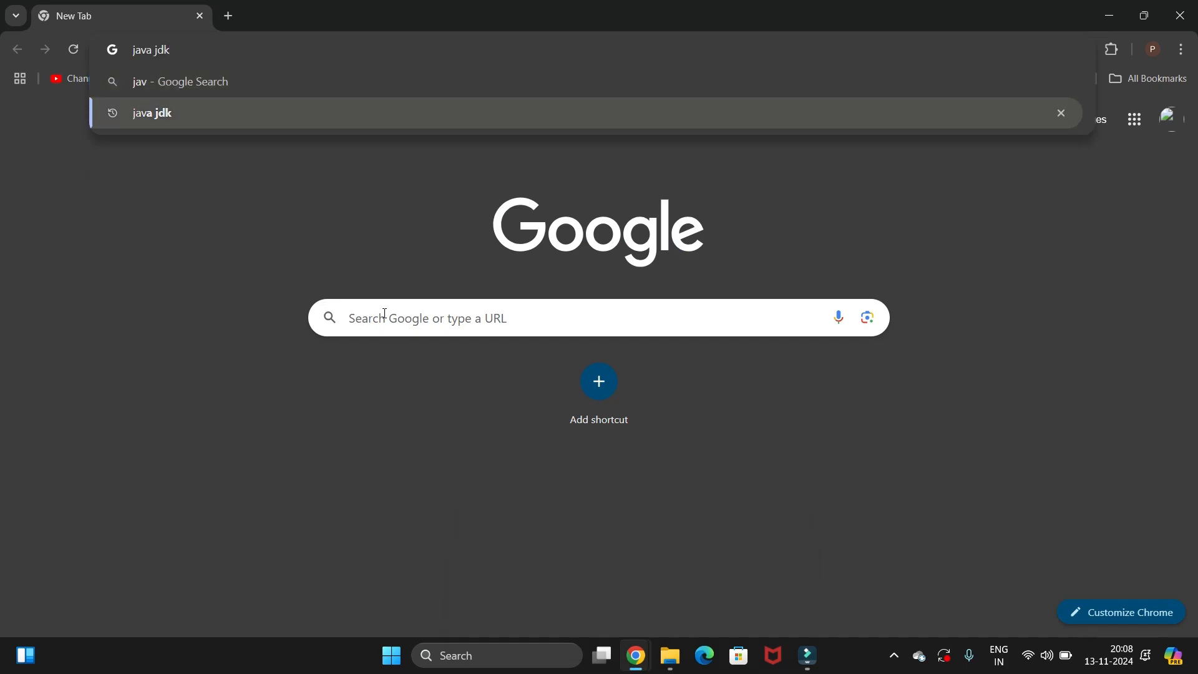
key("Return")
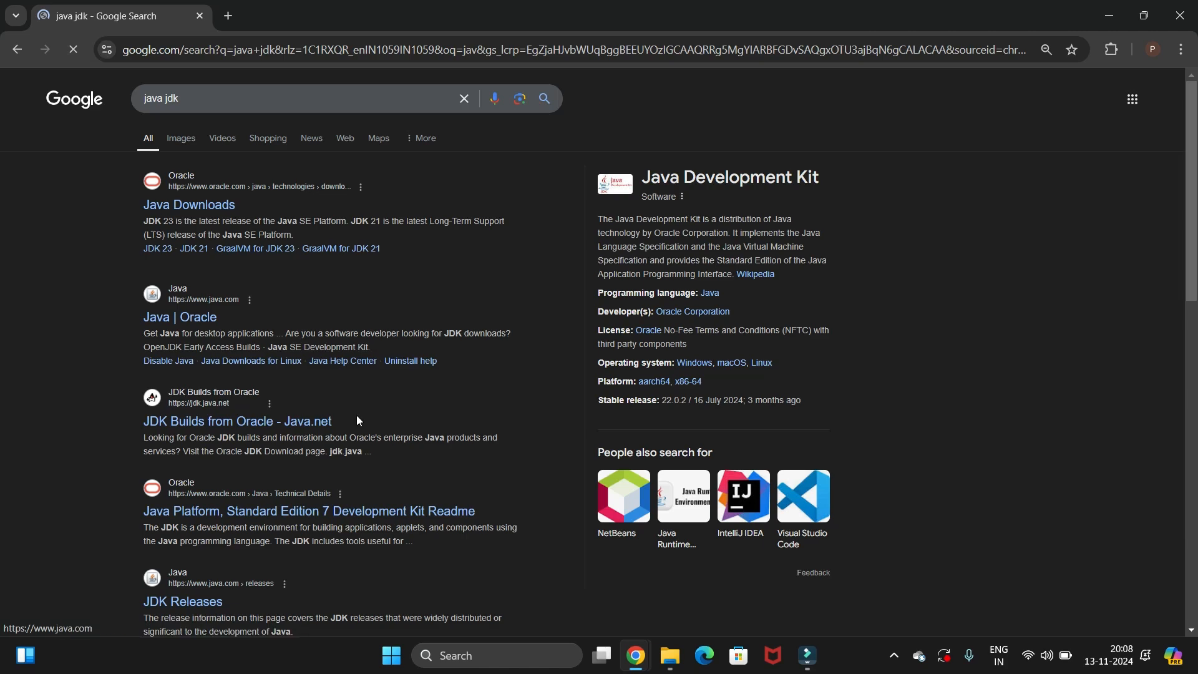
left_click(209, 204)
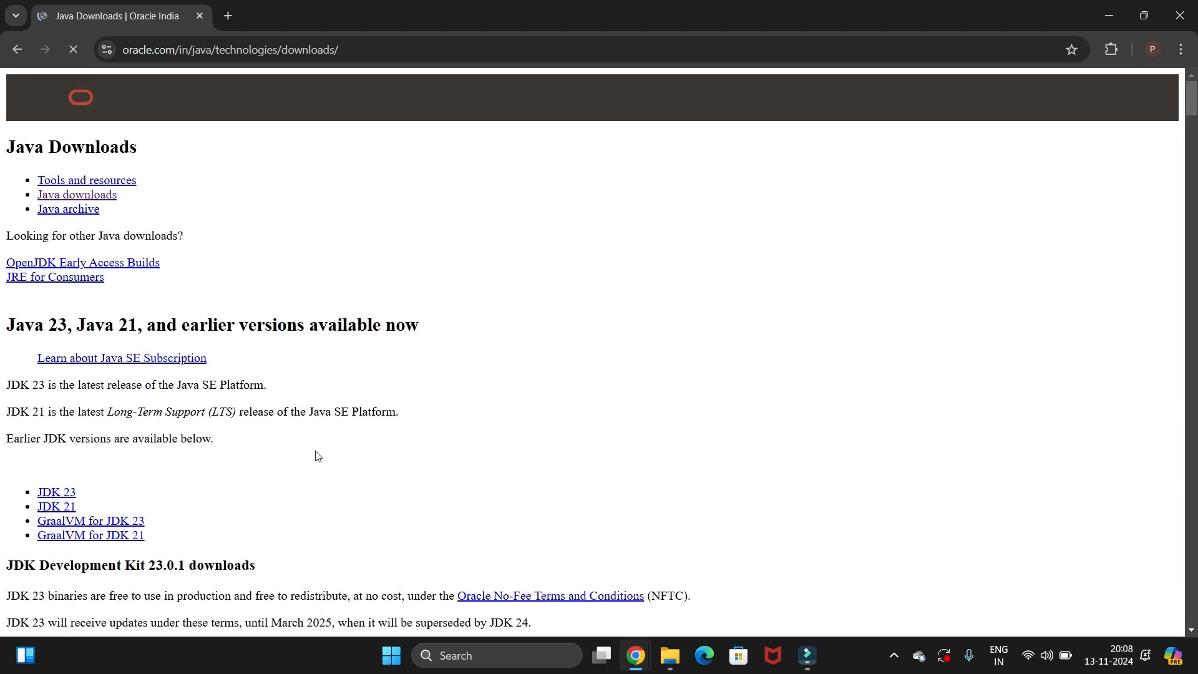
- Look through the Java Downloads page for the available JDK versions and the JDK 23 download list
scroll(316, 455, "down", 1)
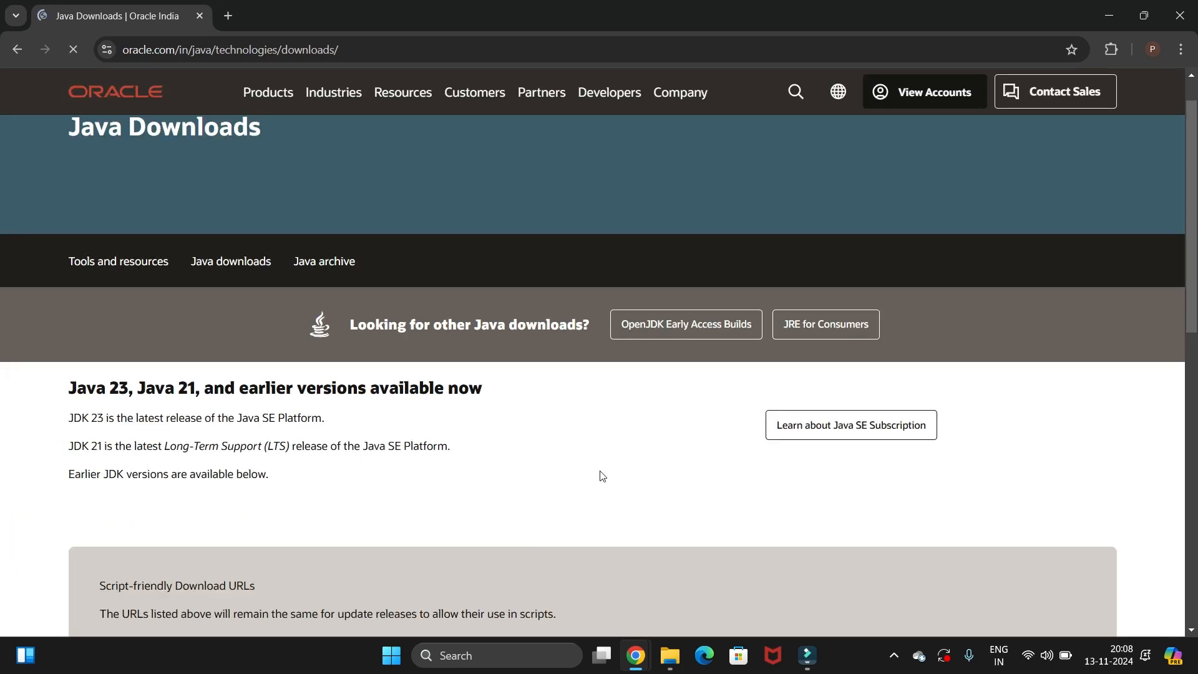
scroll(602, 476, "down", 10)
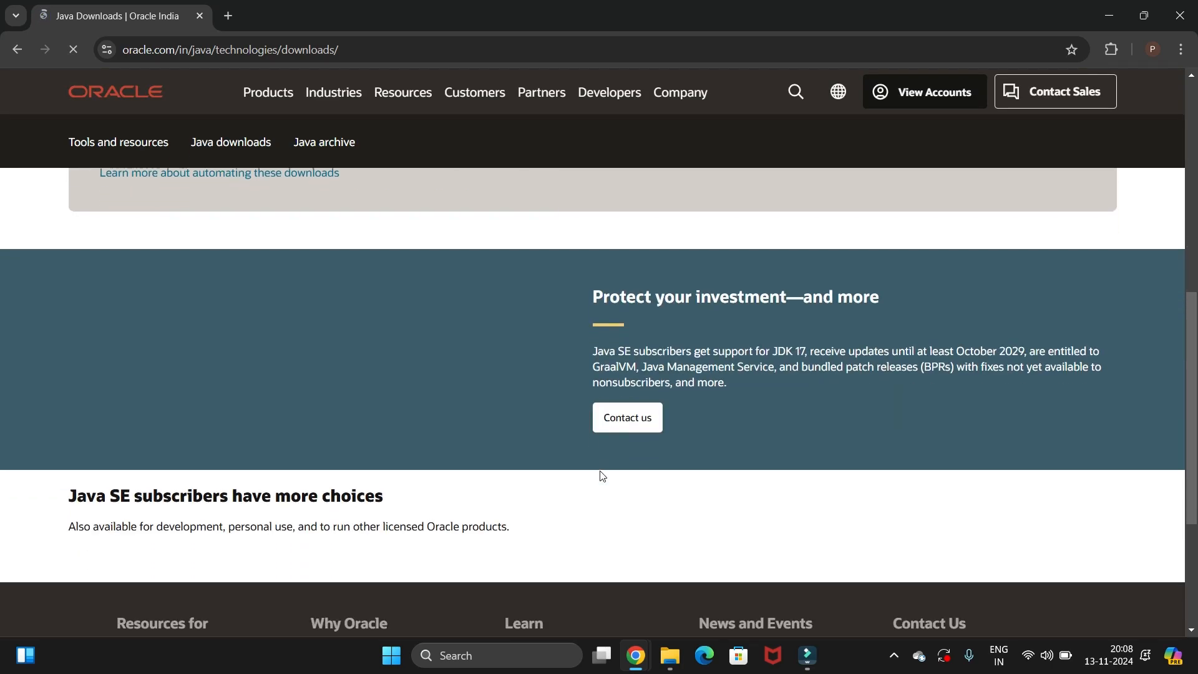
scroll(601, 477, "up", 10)
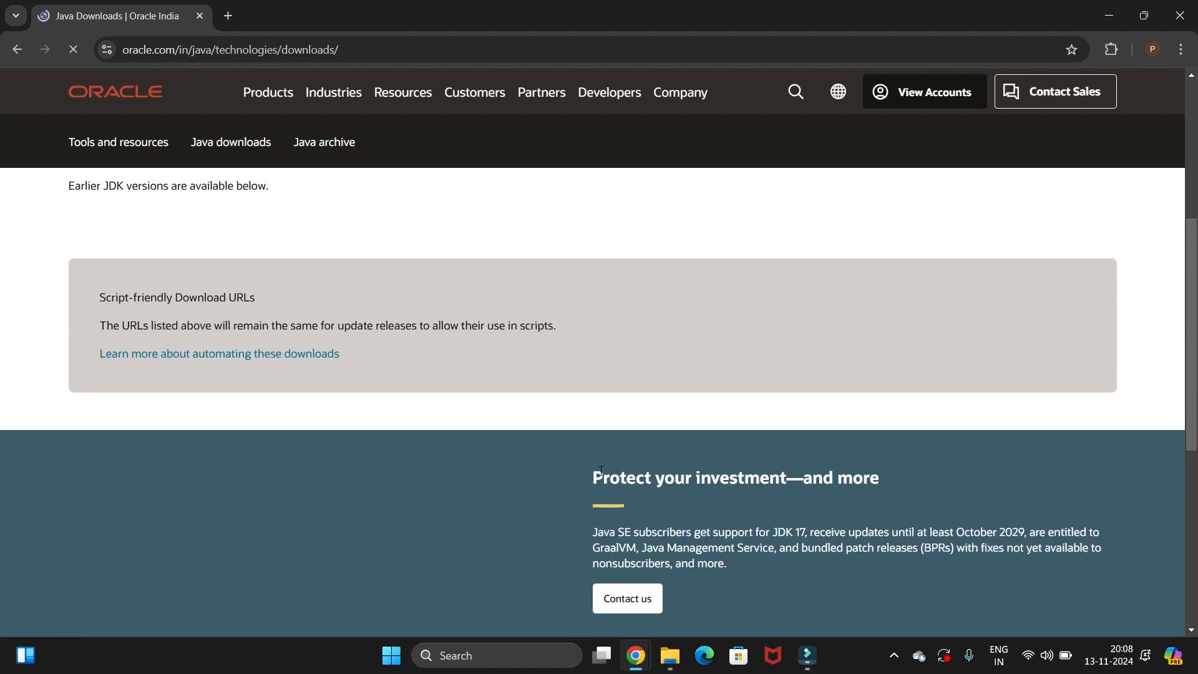
scroll(602, 476, "up", 3)
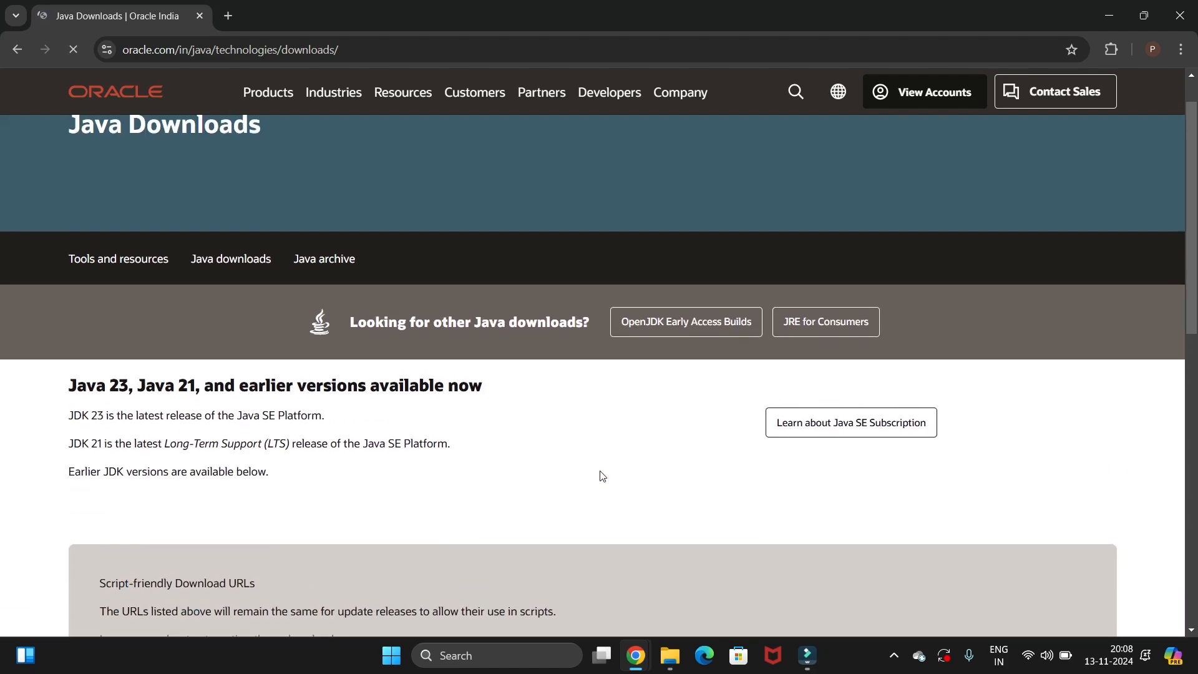
scroll(602, 476, "up", 1)
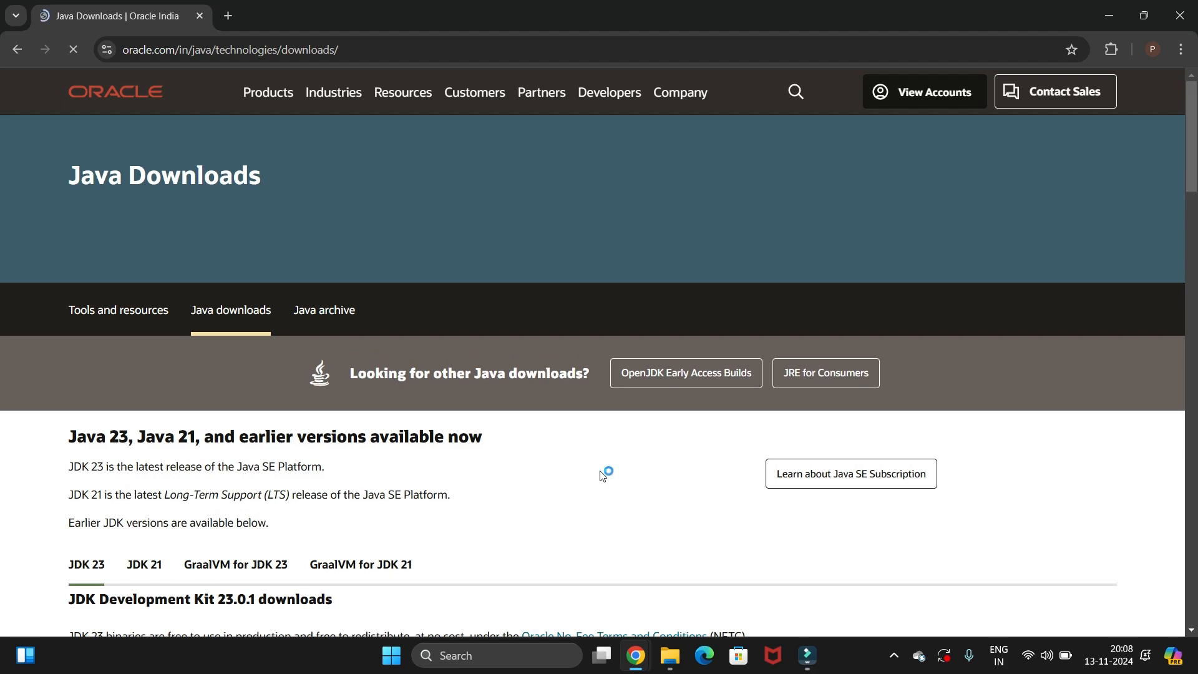
scroll(602, 476, "down", 5)
scroll(602, 476, "up", 1)
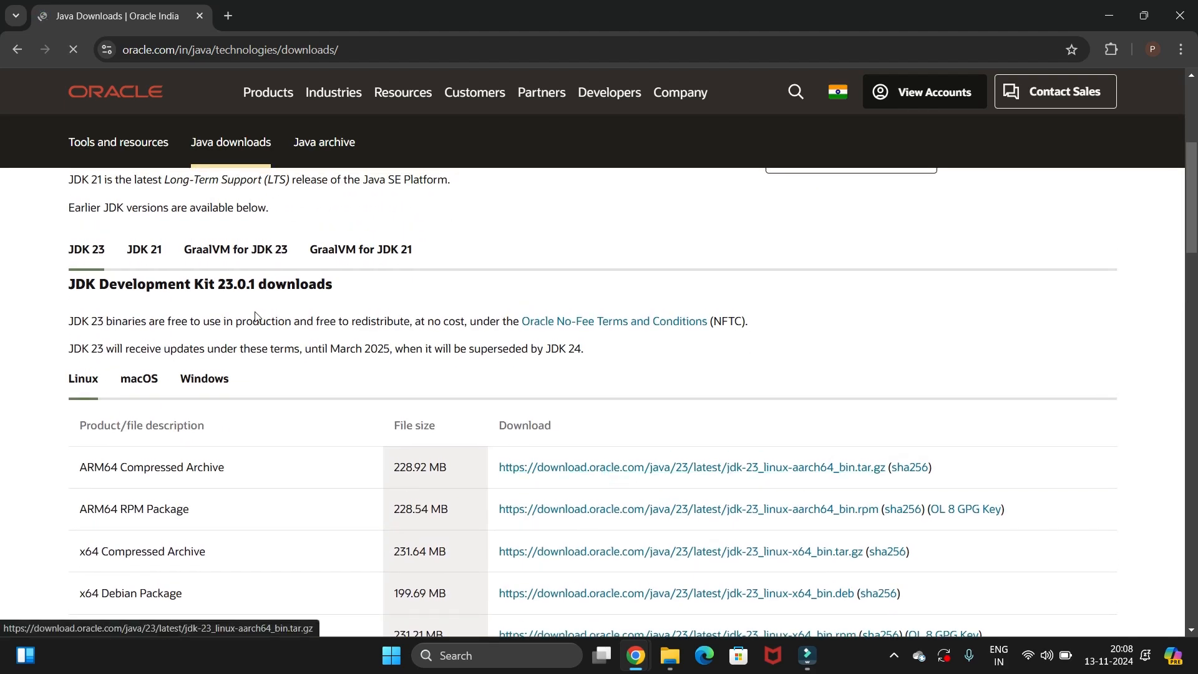
scroll(245, 277, "up", 1)
scroll(245, 277, "up", 1)
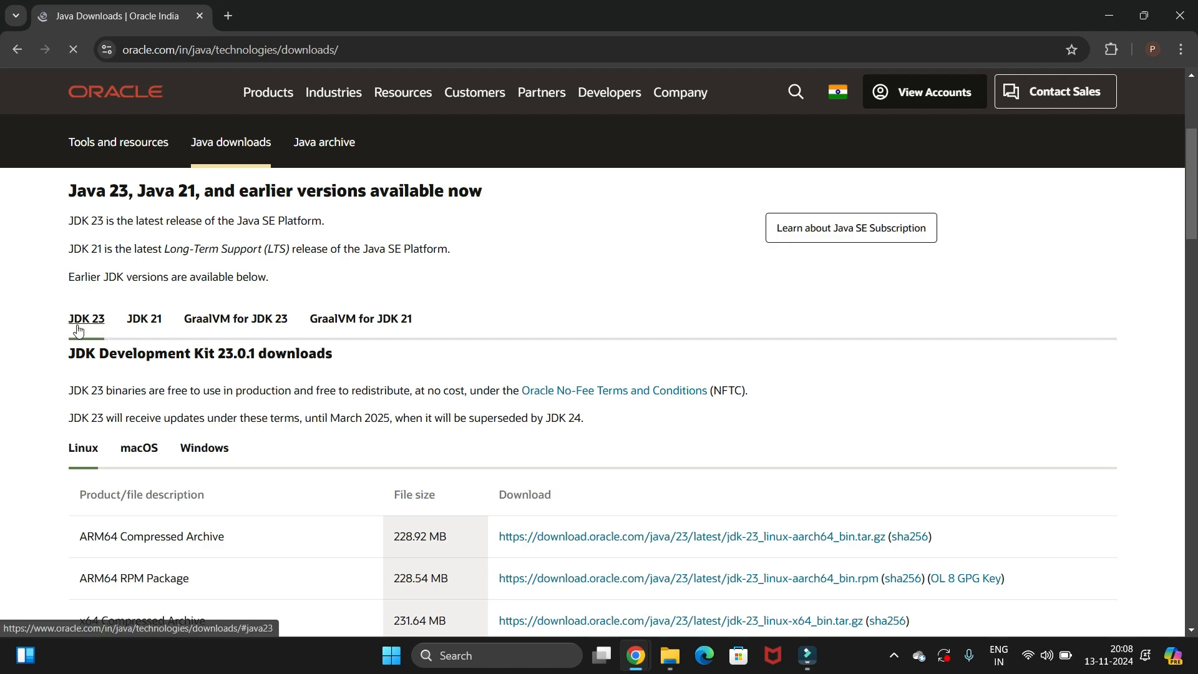
scroll(252, 430, "down", 2)
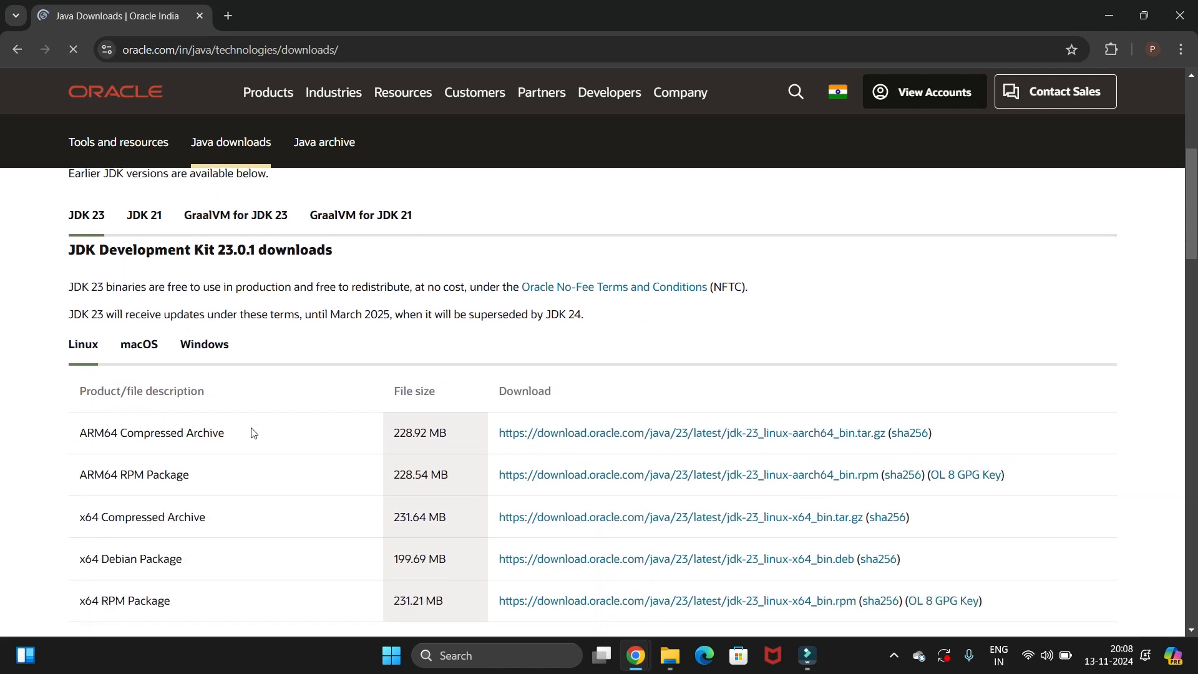
- Download the Windows x64 Installer for JDK 23, jdk-23_windows-x64_bin.exe
left_click(199, 353)
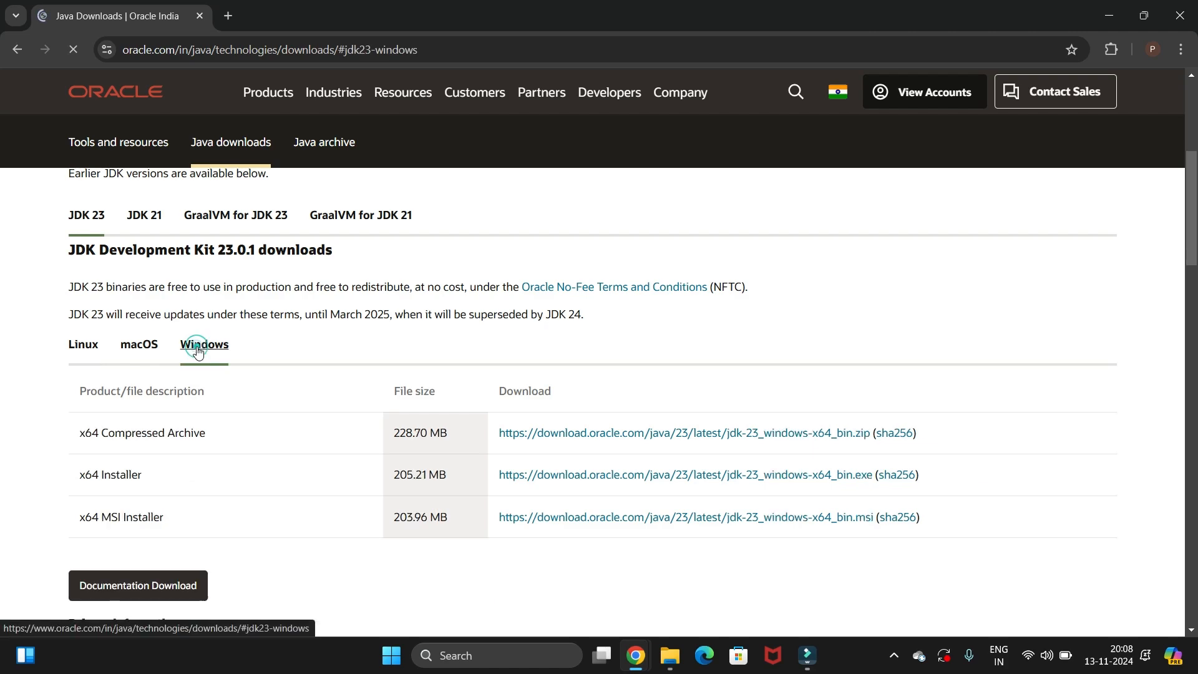
scroll(334, 462, "down", 1)
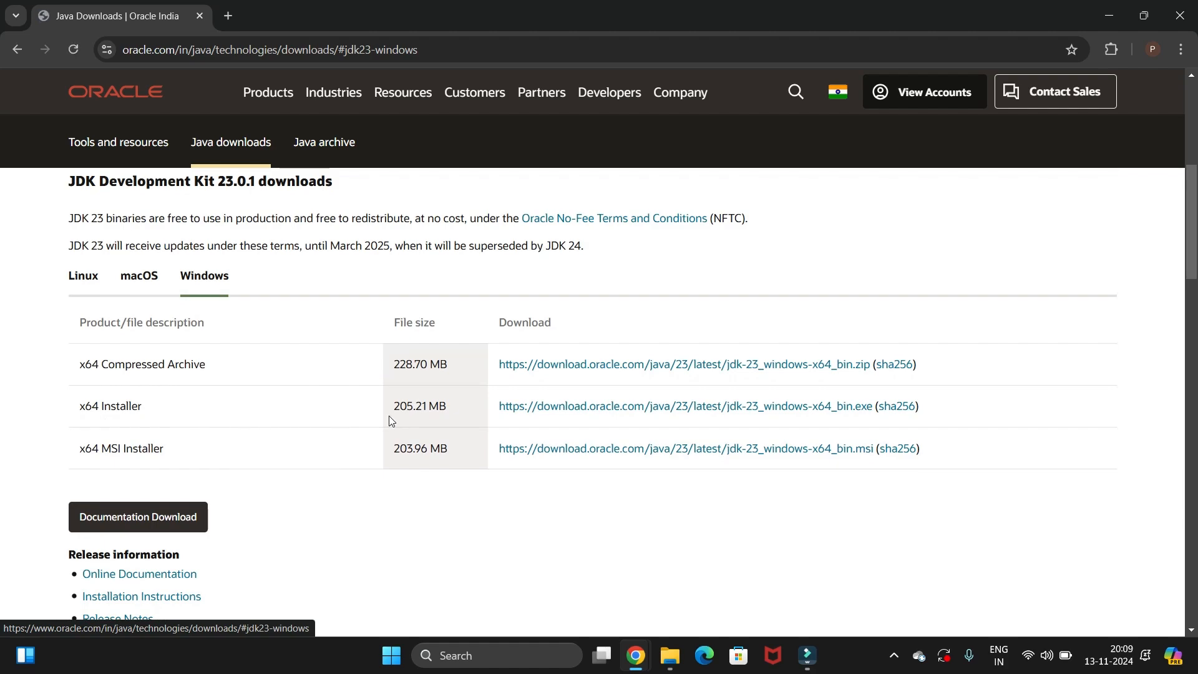
left_click(597, 407)
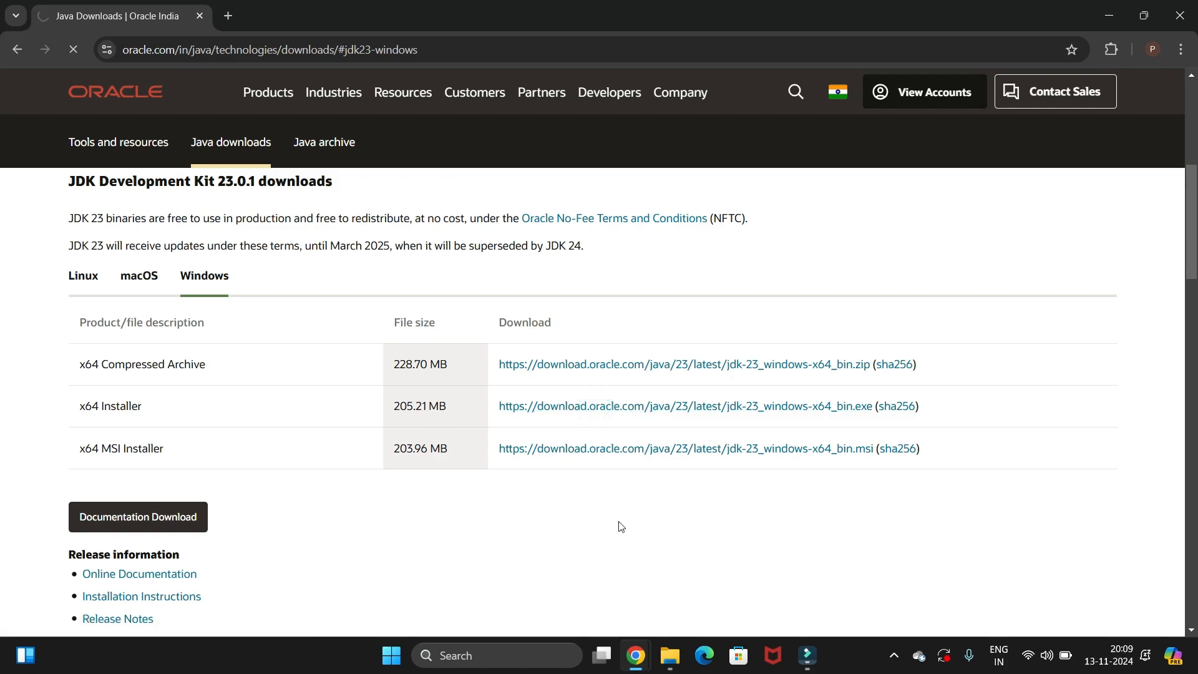
scroll(621, 526, "down", 1)
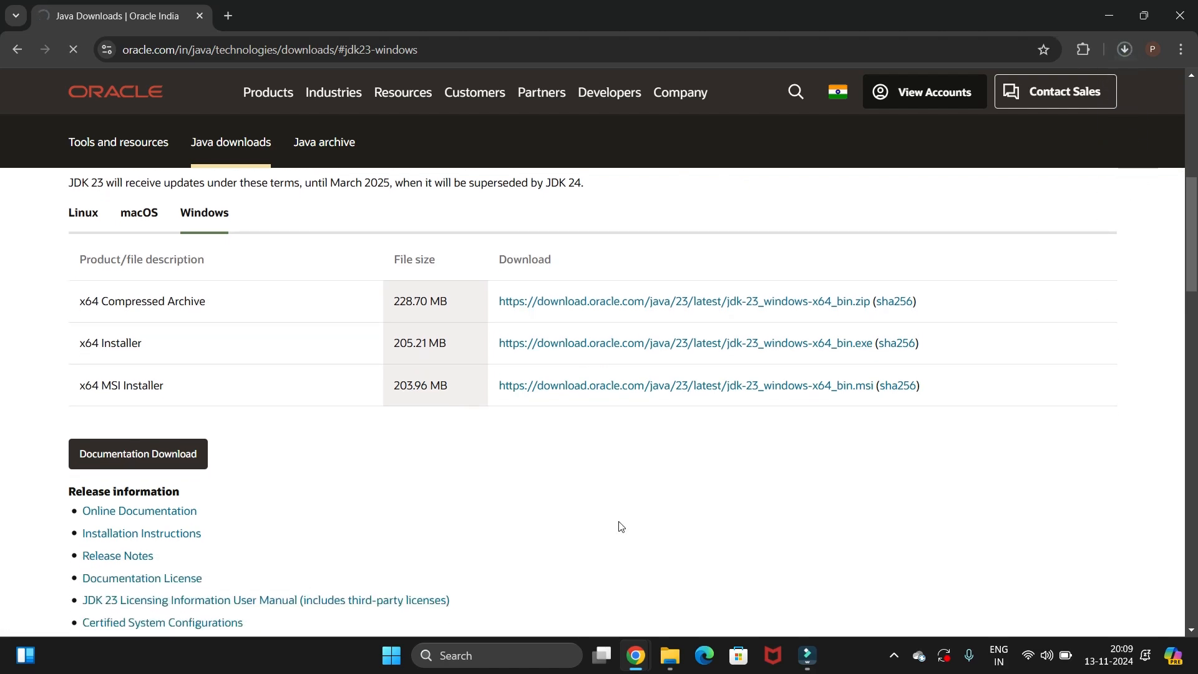
- Show the downloaded jdk-23_windows-x64_bin.exe in its folder and run the installer
left_click(1122, 51)
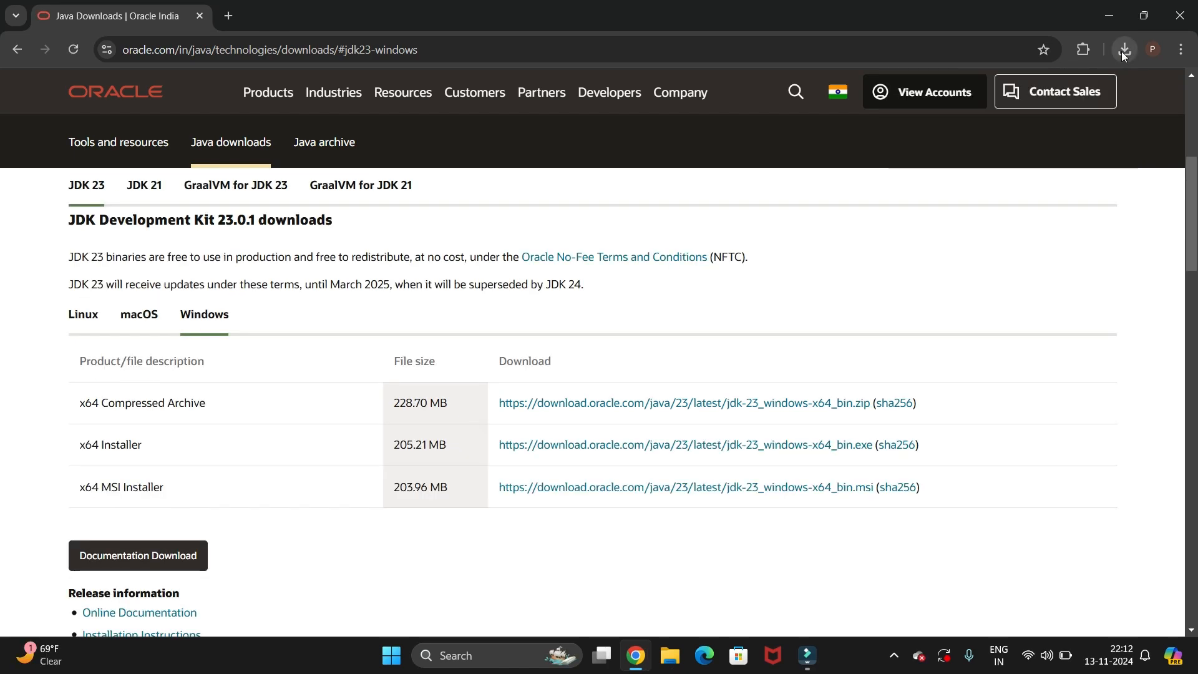
left_click(1123, 51)
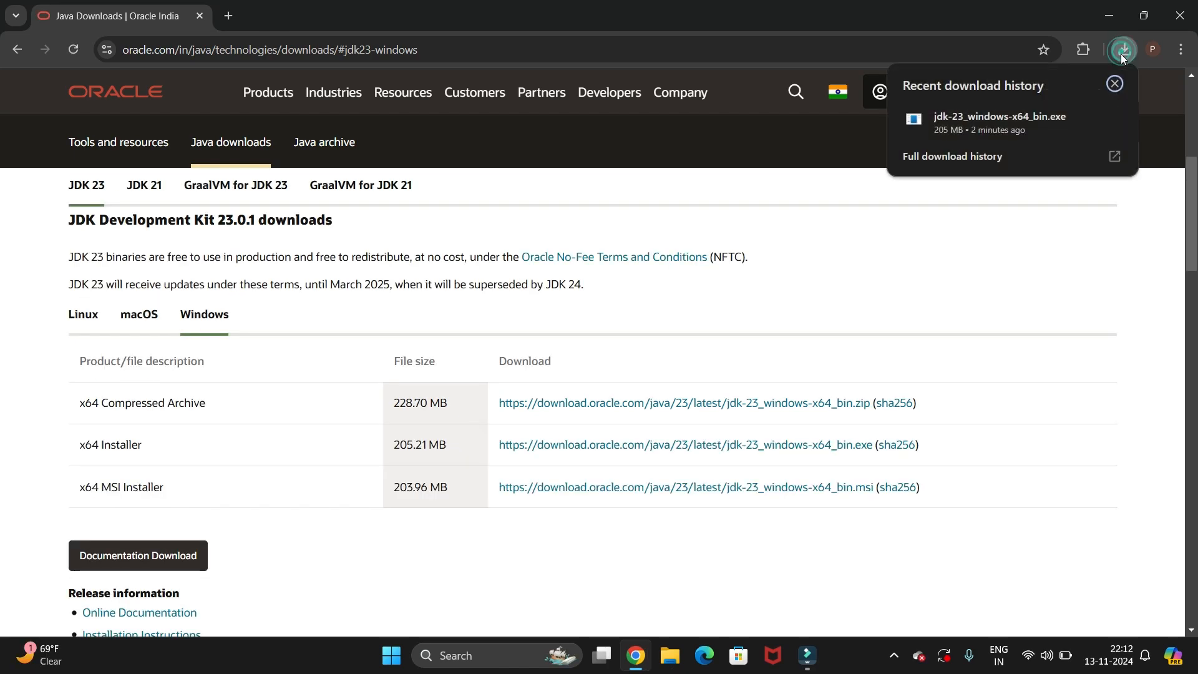
left_click(1083, 123)
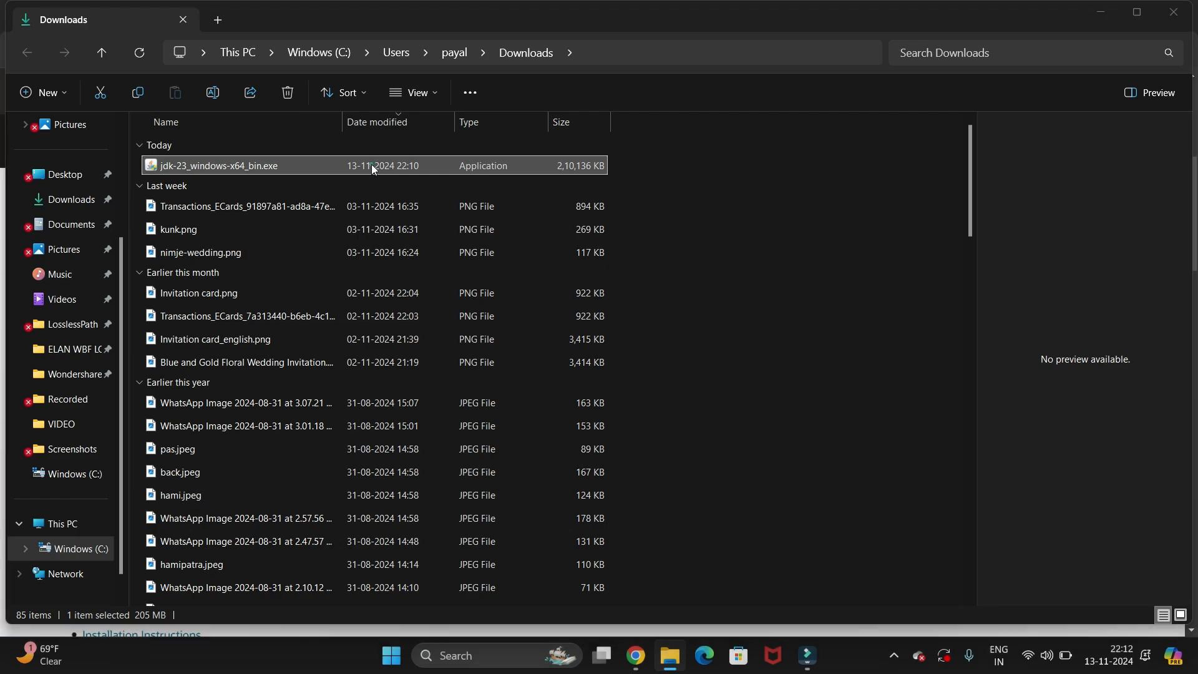
double_click(372, 166)
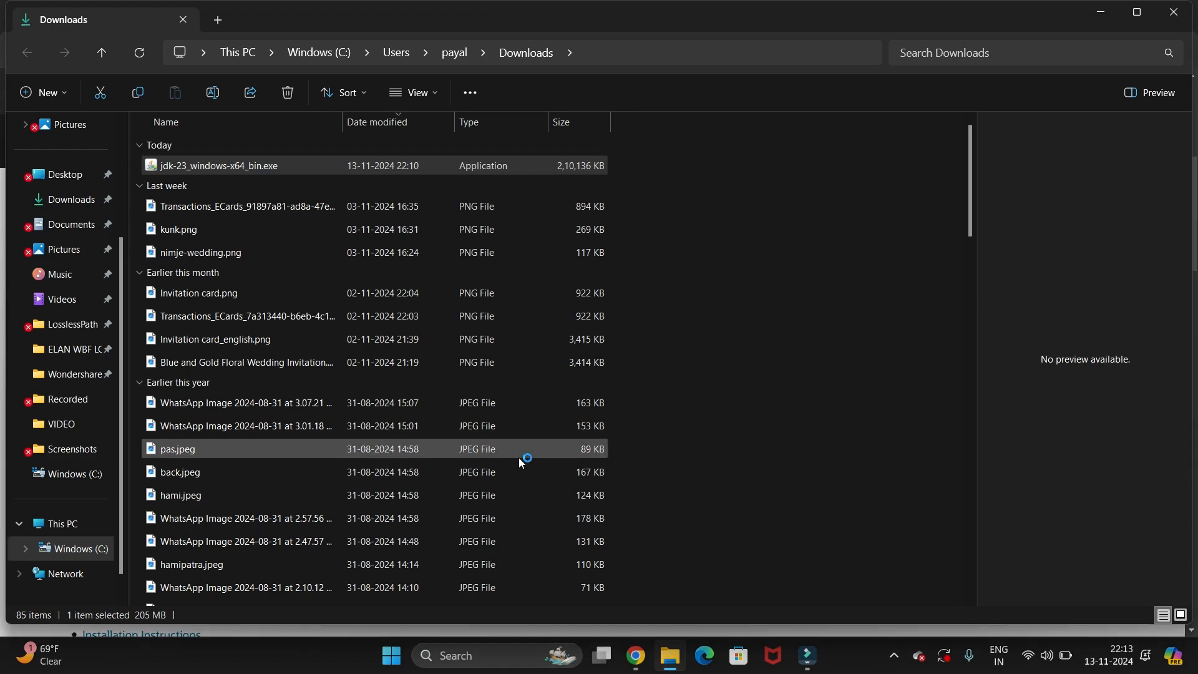
- Install Java SE Development Kit 23.0.1 to the default folder C:\Program Files\Java\jdk-23\ and close the finished setup wizard
key("super+d")
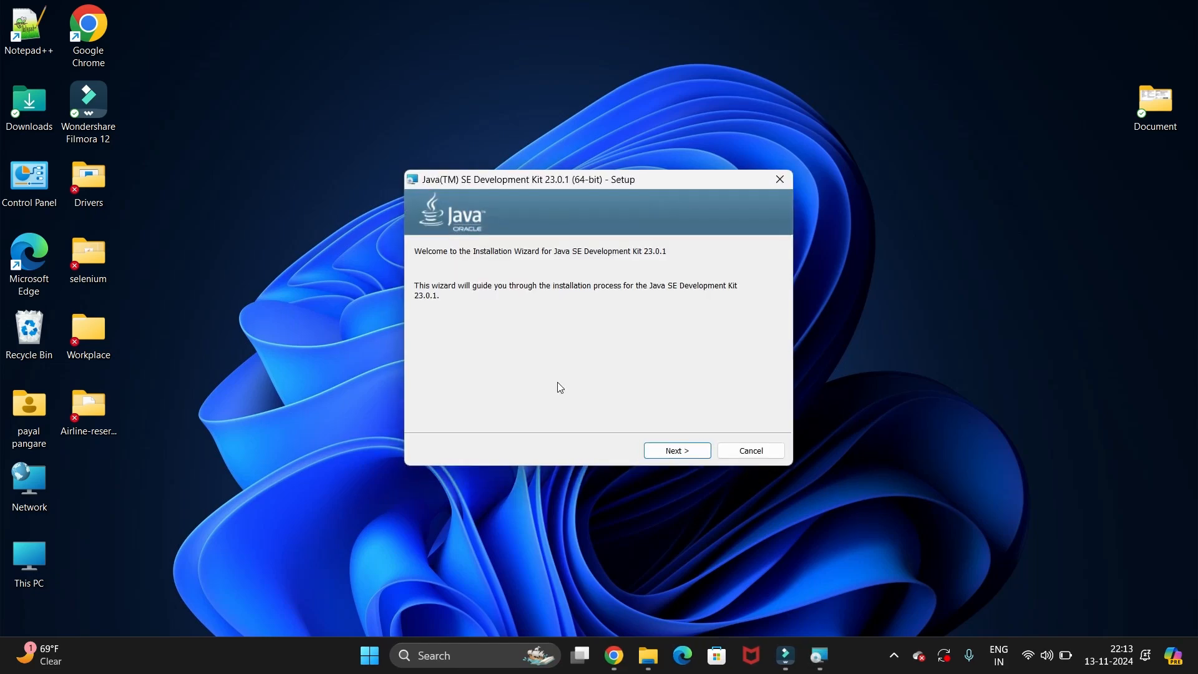
left_click_drag(588, 185, 597, 128)
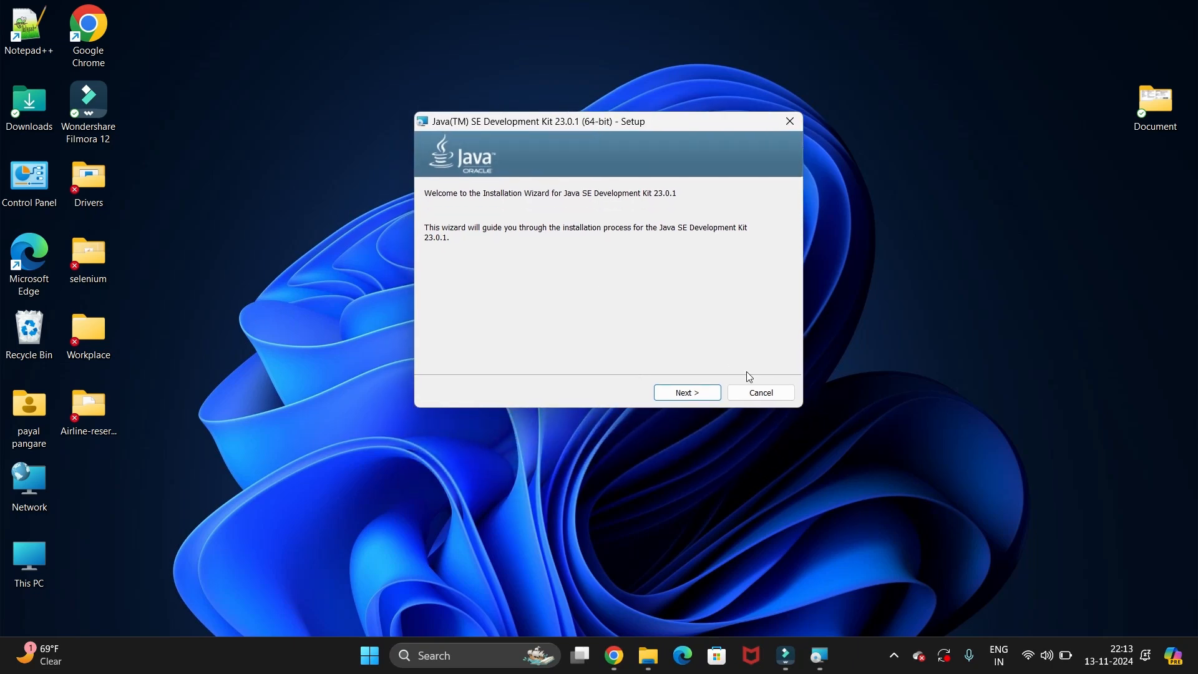
left_click(691, 395)
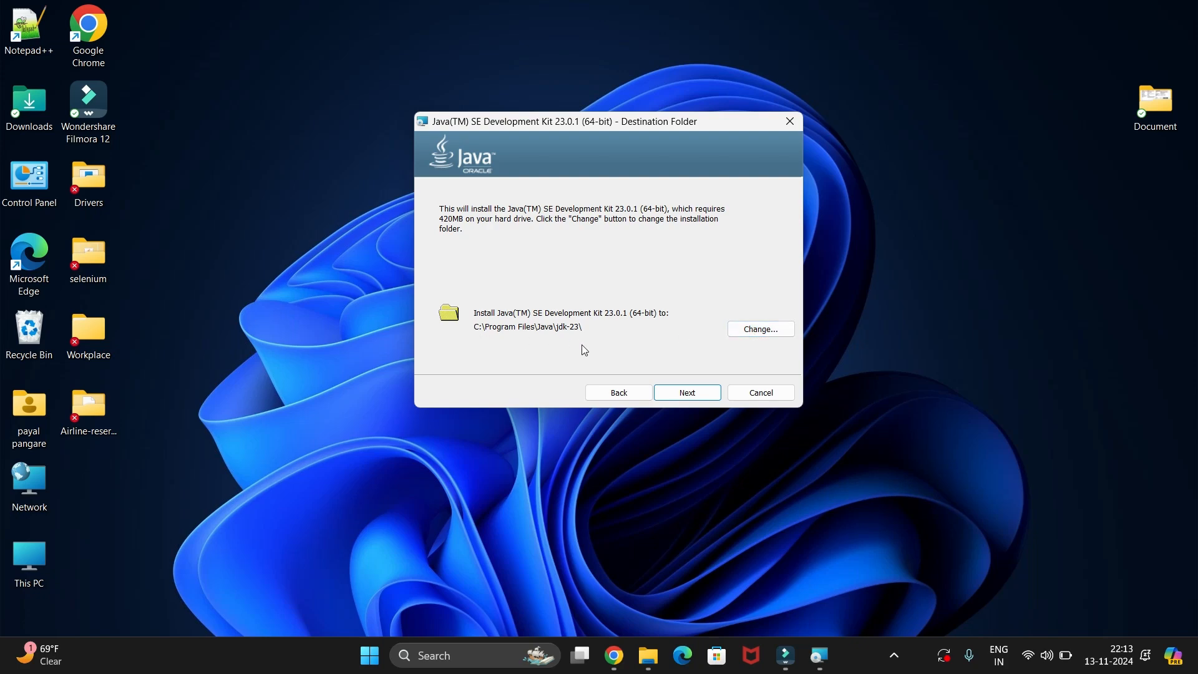
left_click(689, 394)
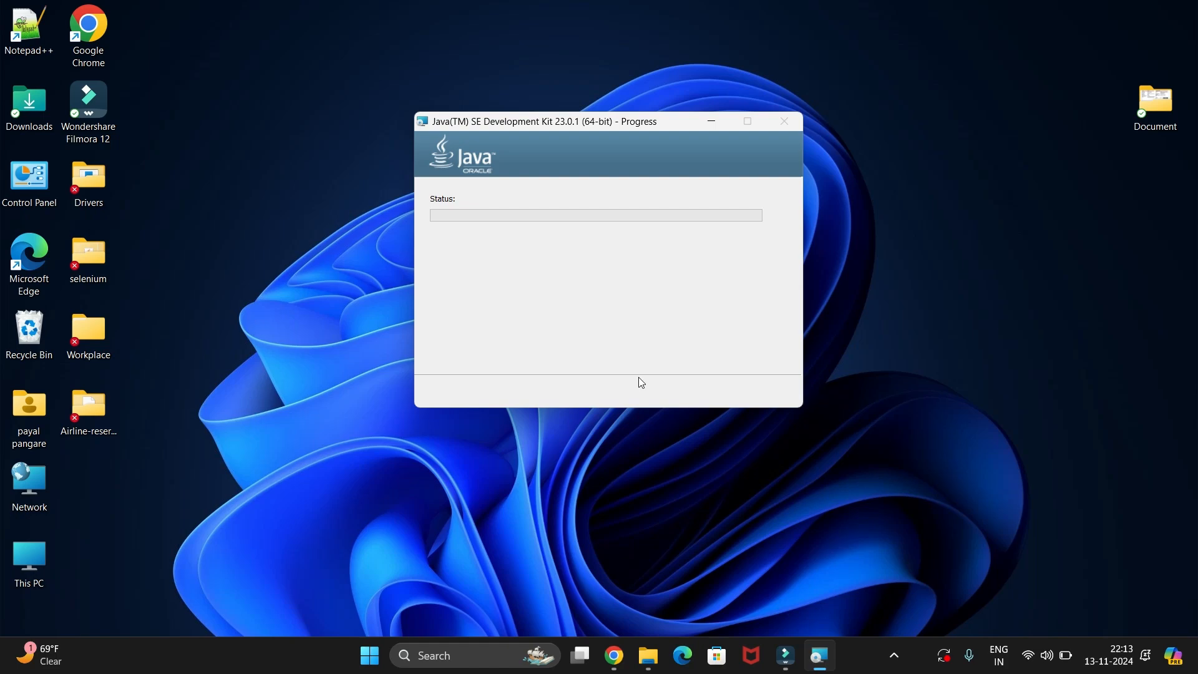
mouse_move(829, 654)
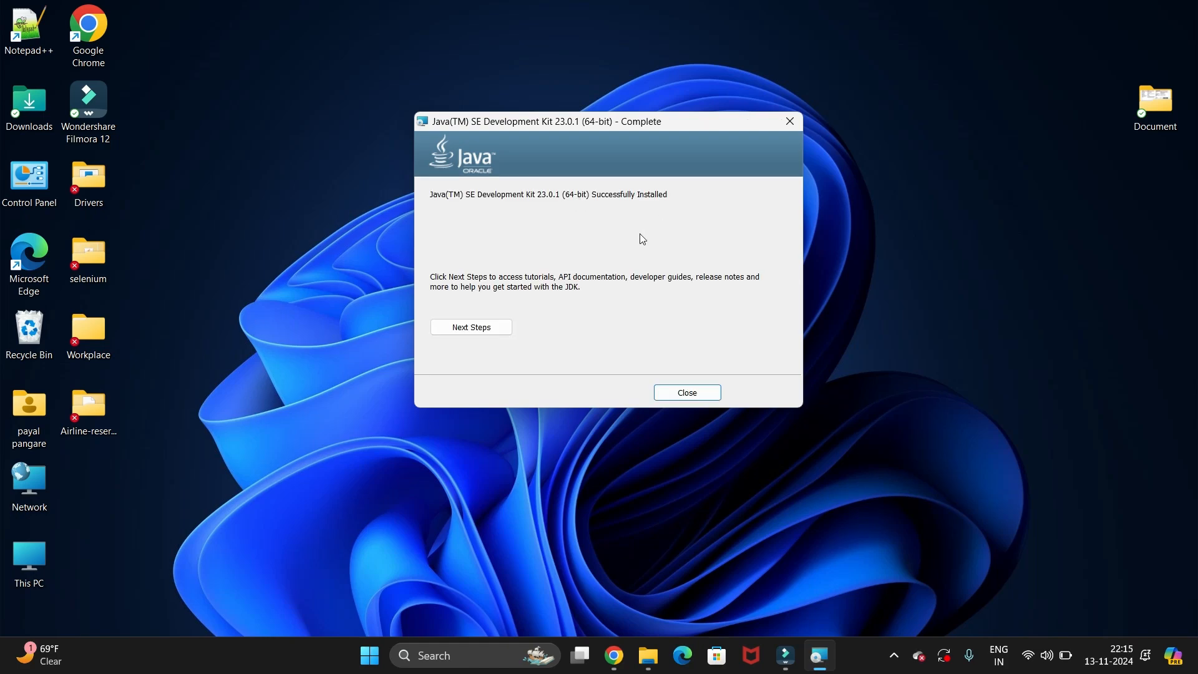
left_click(684, 393)
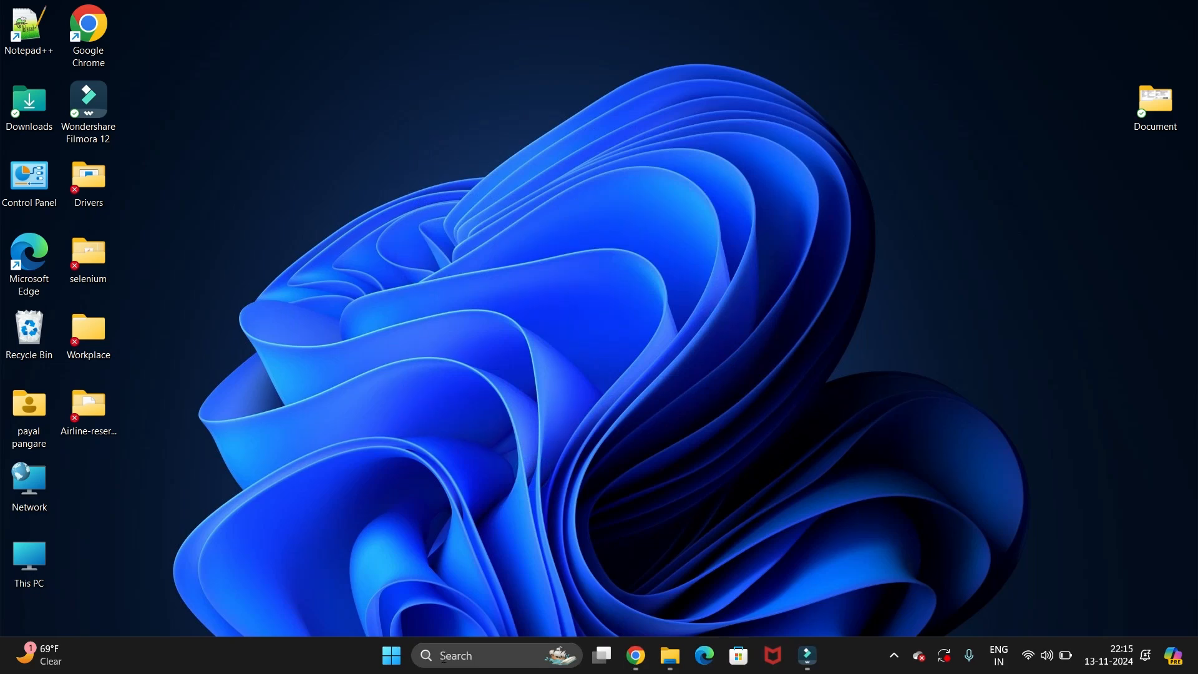
- Search Windows for "cmd" and open Command Prompt
left_click(445, 663)
type("cmd")
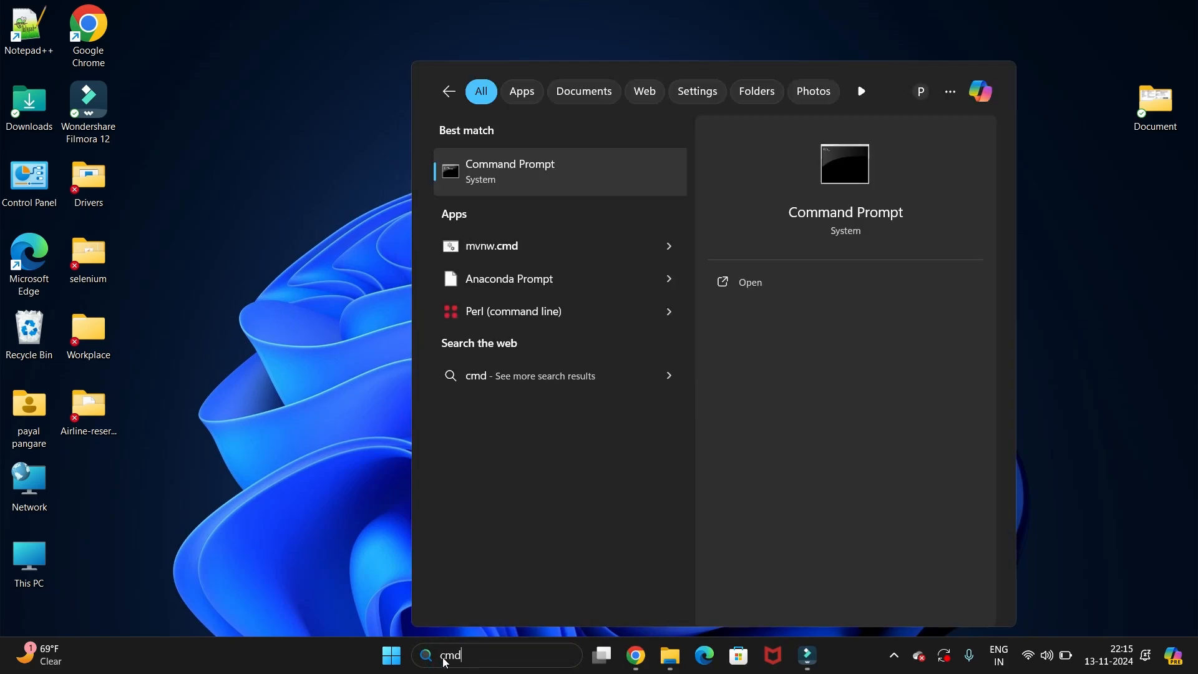
left_click(748, 280)
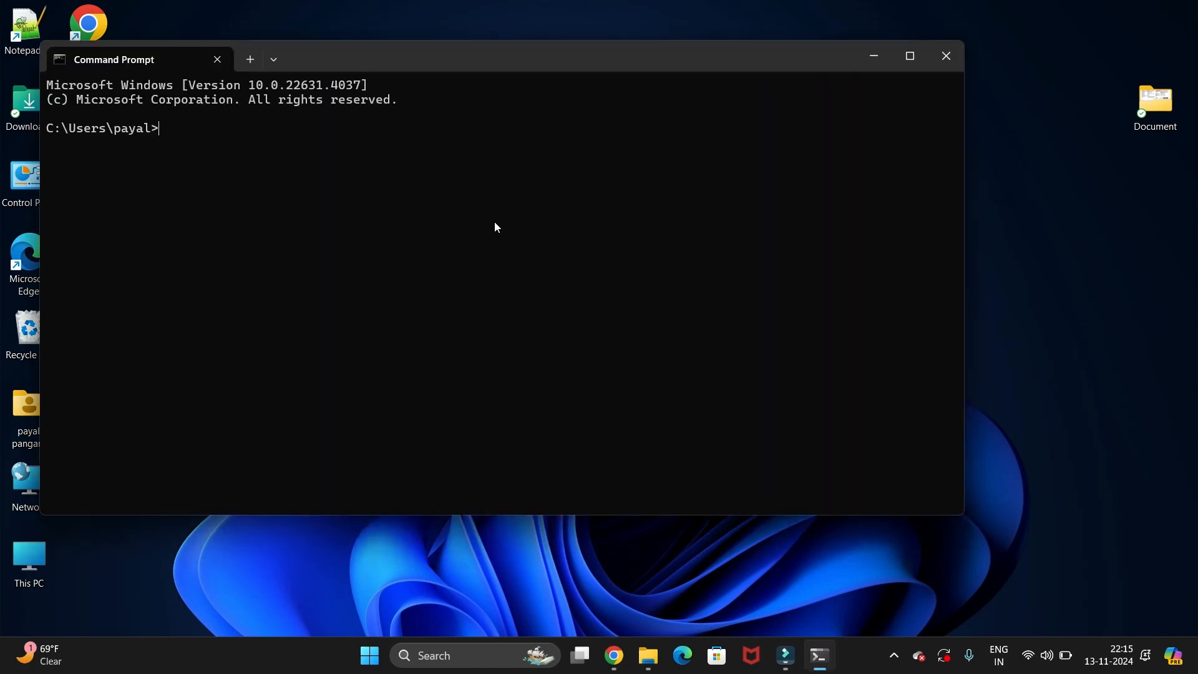
- Run java --version to check which Java version is installed
type("java")
type(" --vesrio")
type("n")
key("BackSpace")
key("BackSpace")
key("BackSpace")
key("BackSpace")
key("BackSpace")
type("rsion")
key("Return")
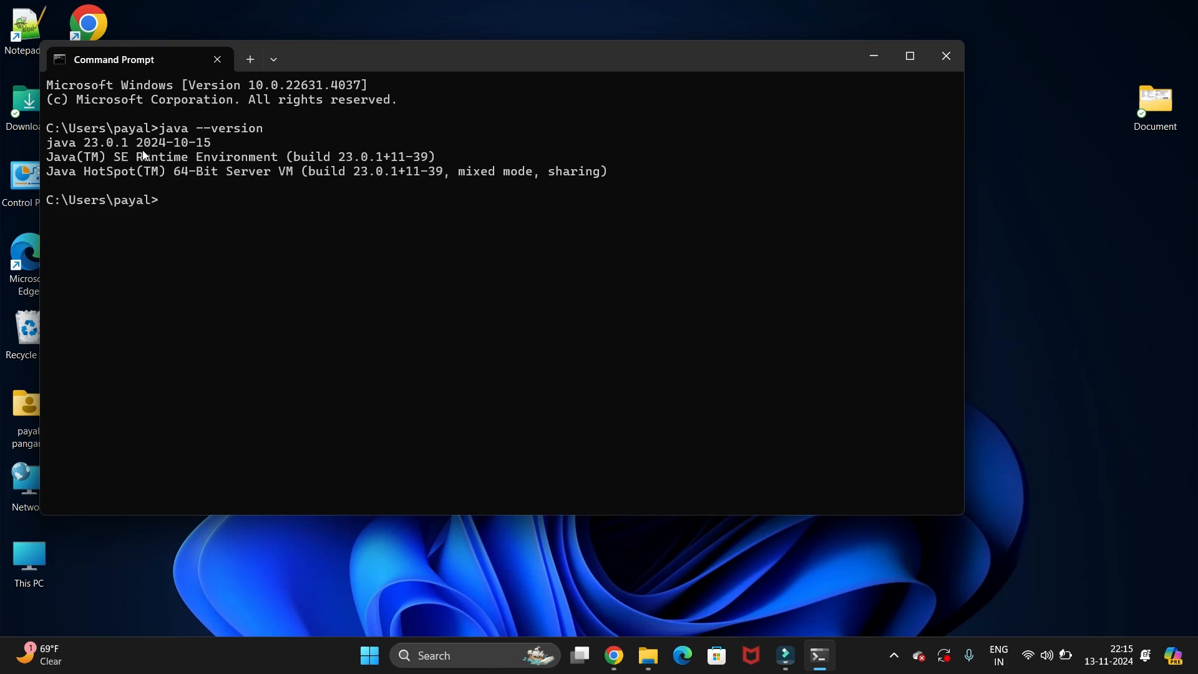
- Highlight the Java version output, clear the selection and minimize the Command Prompt window
left_click_drag(48, 139, 338, 179)
left_click(349, 271)
left_click(876, 64)
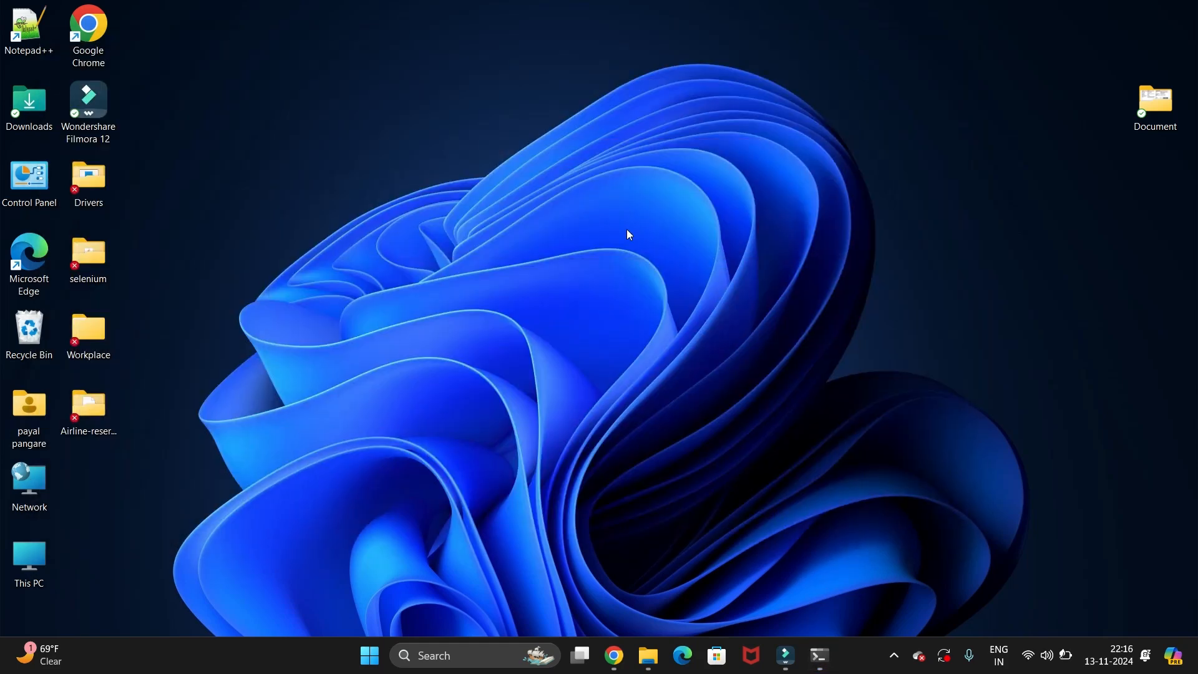